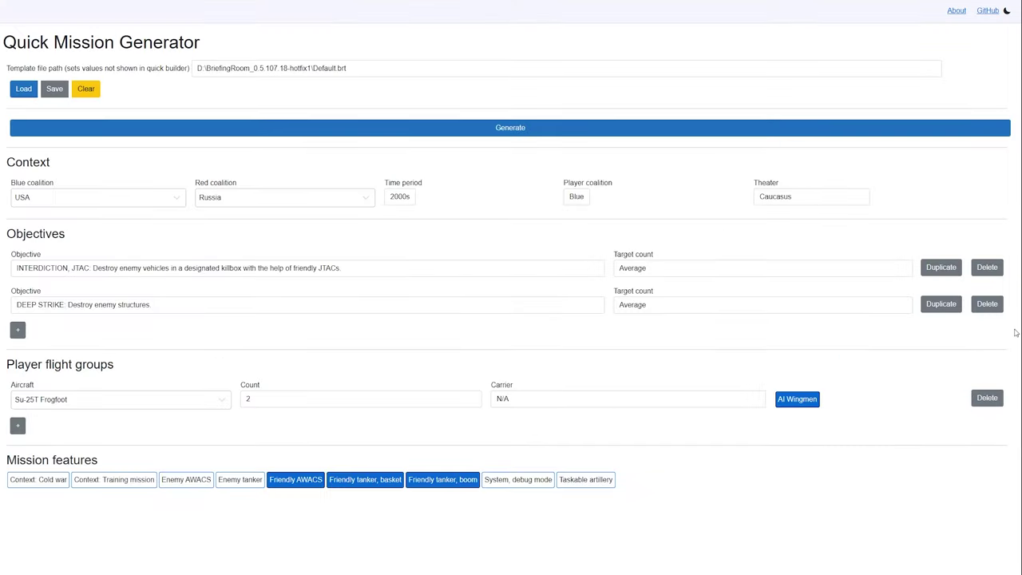
- Set the red coalition to Syria, the time period to 2010s and the theater to Syria
click(311, 200)
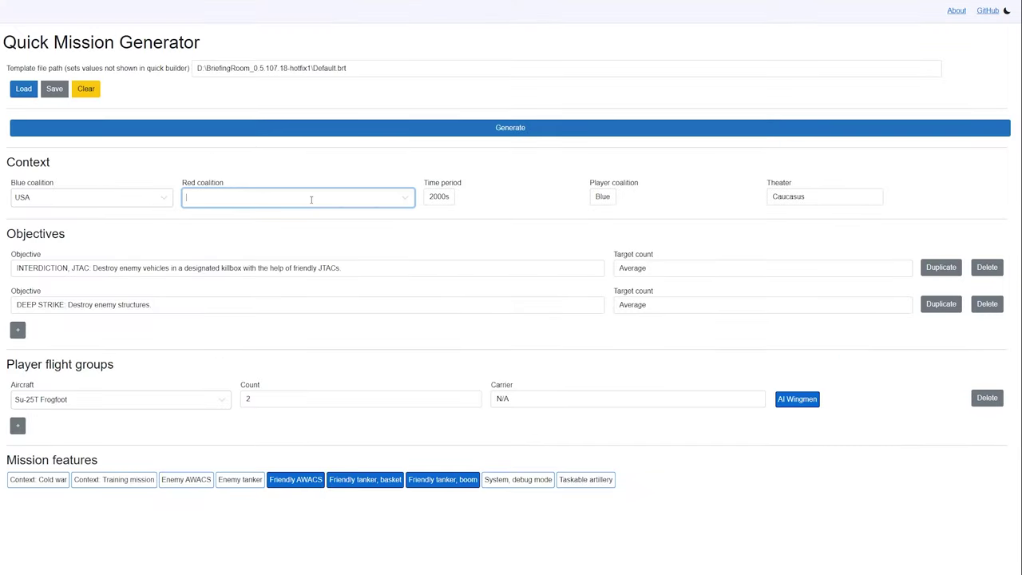
text(Syr)
click(306, 217)
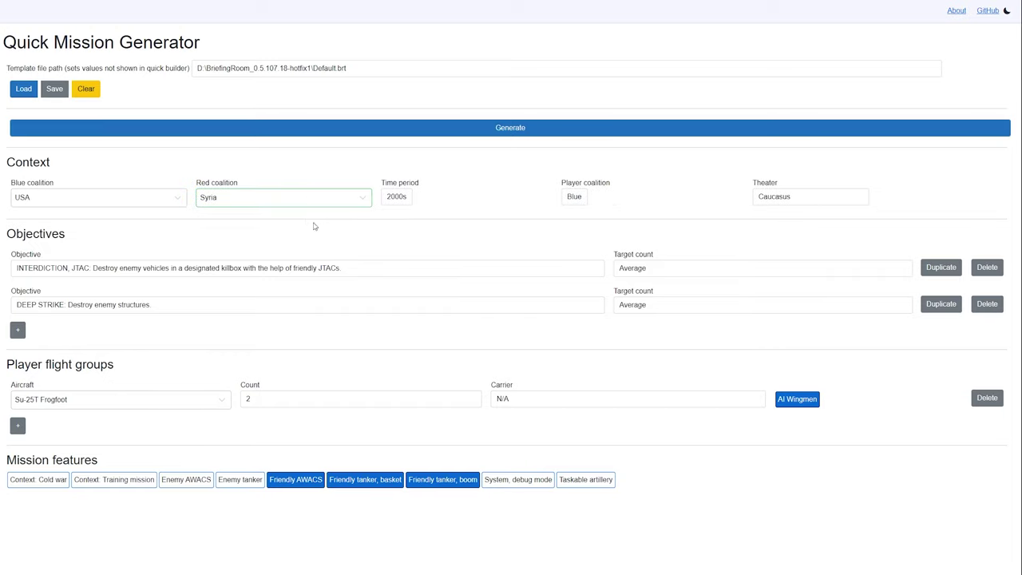
click(406, 198)
click(402, 274)
click(786, 200)
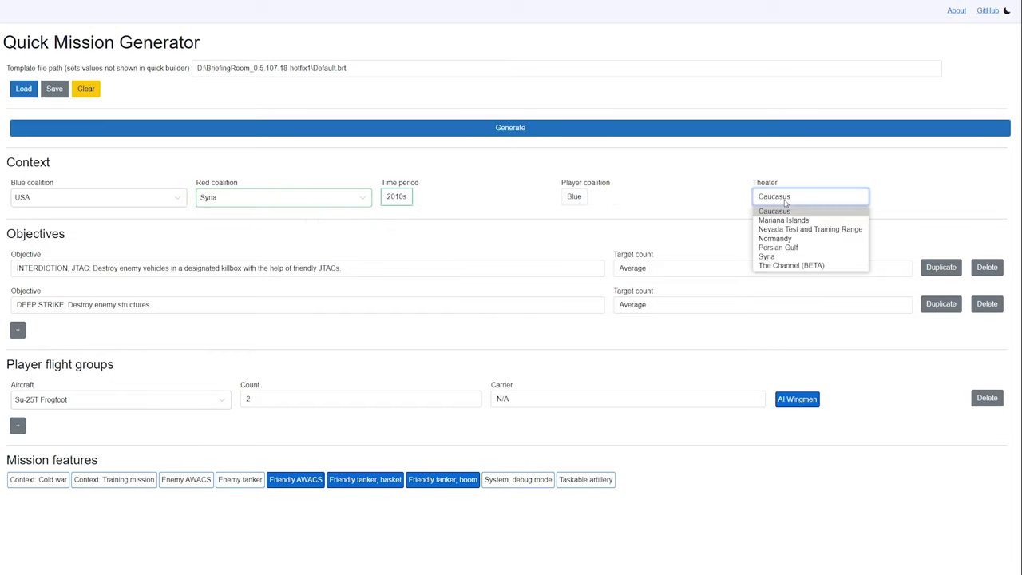
click(769, 260)
- Make the two objectives ANTI-SHIP STRIKE and INTERCEPTION
click(272, 272)
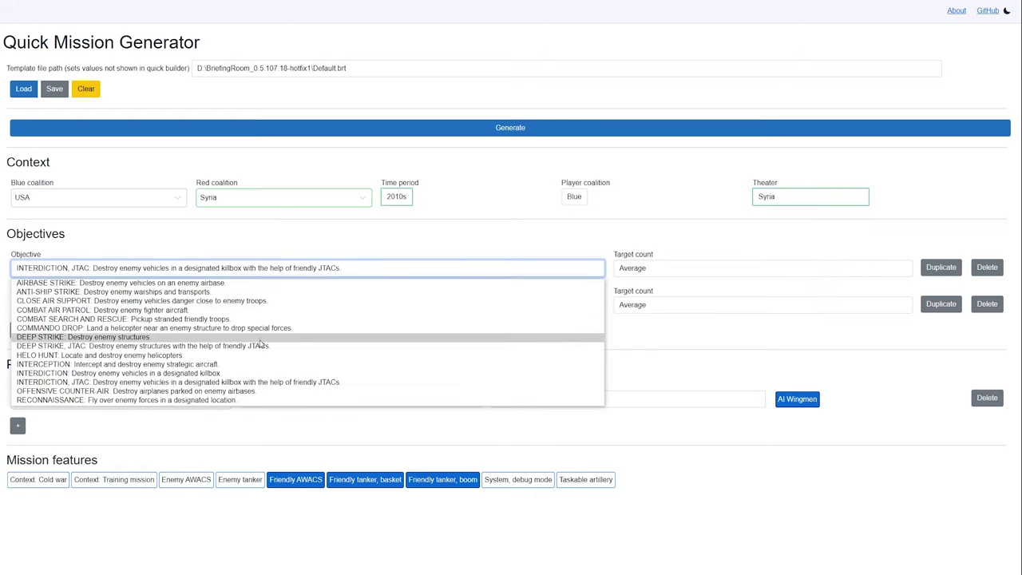
click(233, 293)
click(233, 297)
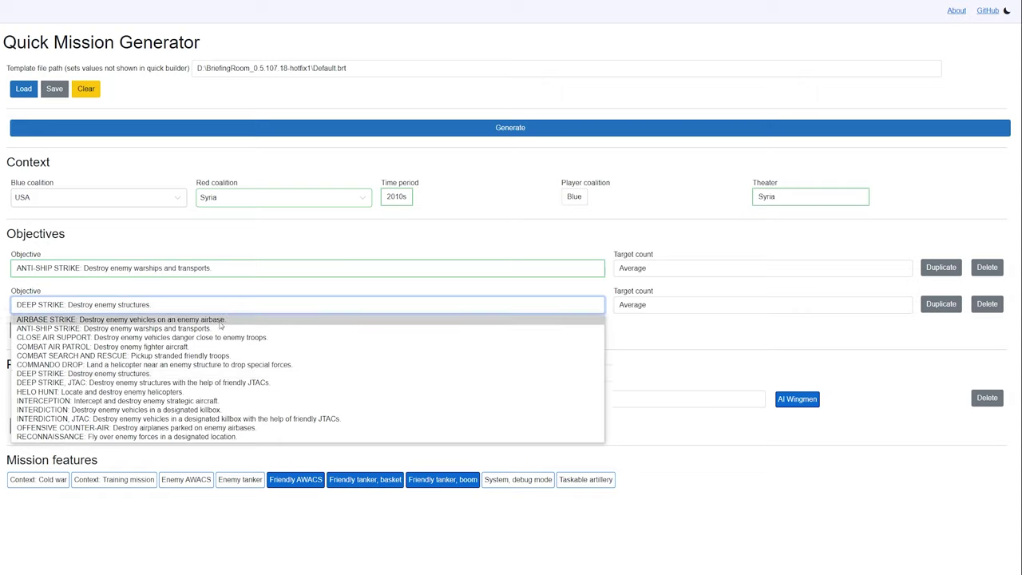
click(203, 401)
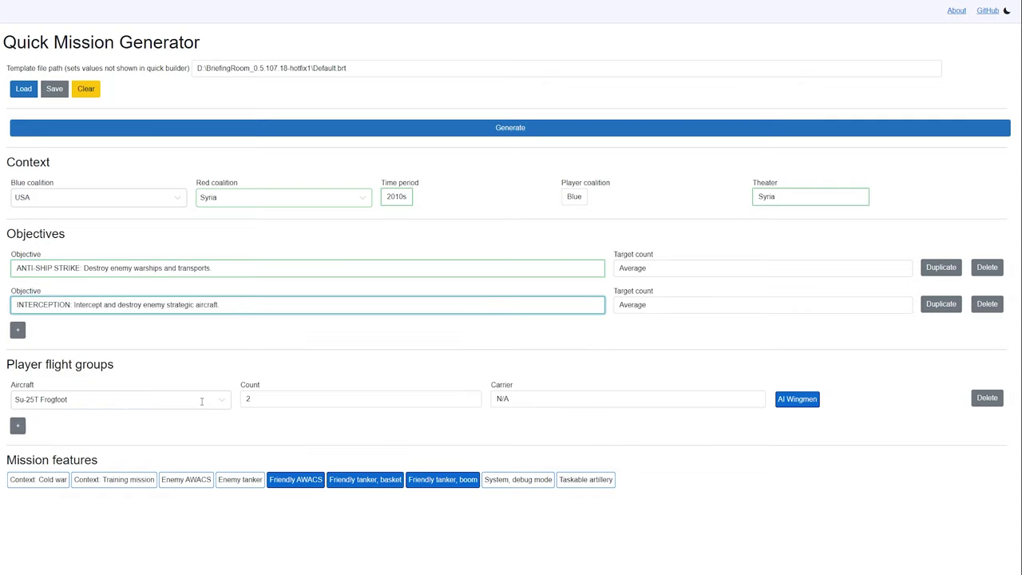
- Choose the F/A-18C Hornet, disable the boom friendly tanker, and generate Operation Giant Fury
click(180, 402)
text(Horne)
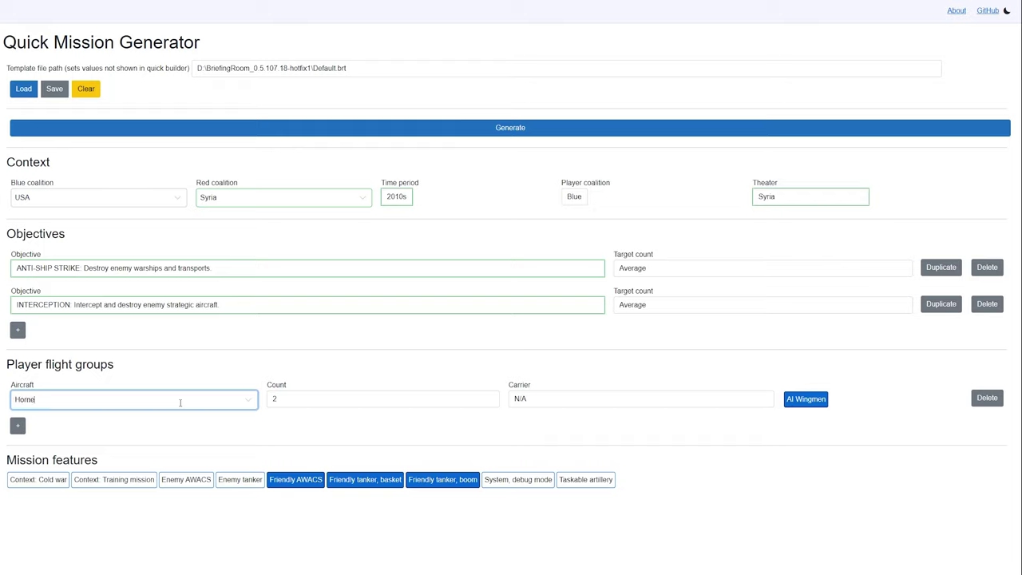
text(t)
click(165, 418)
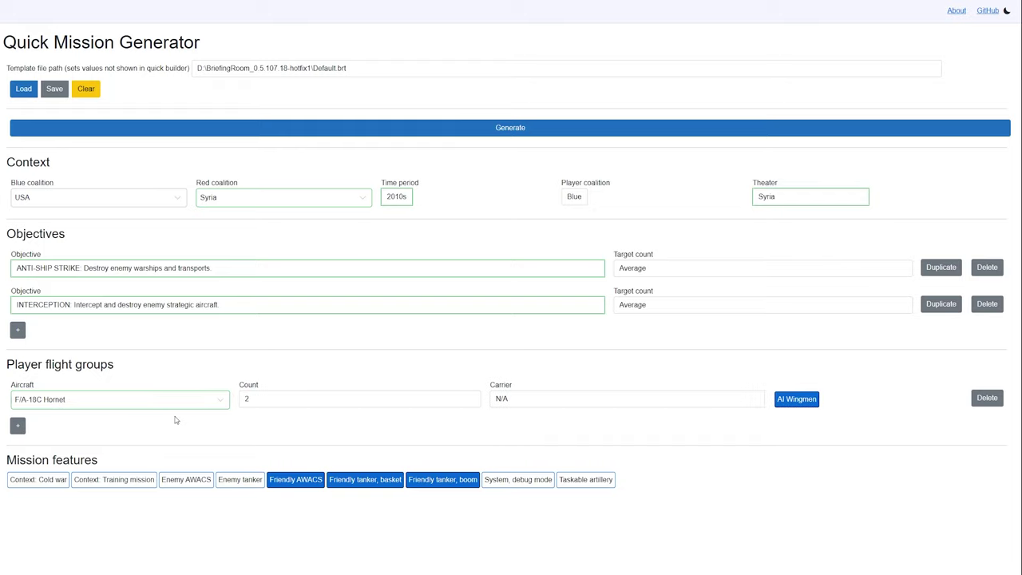
click(435, 481)
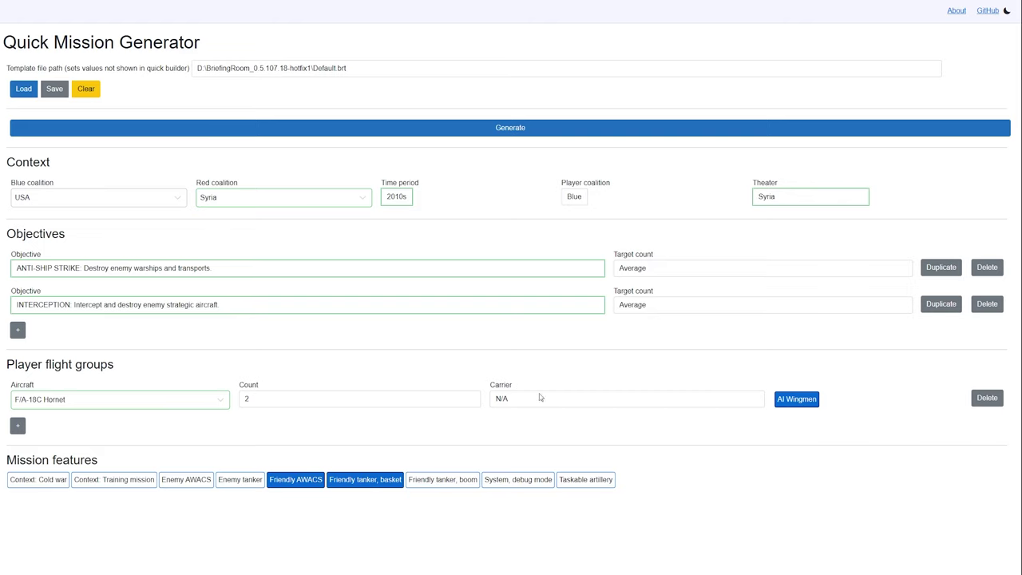
click(517, 127)
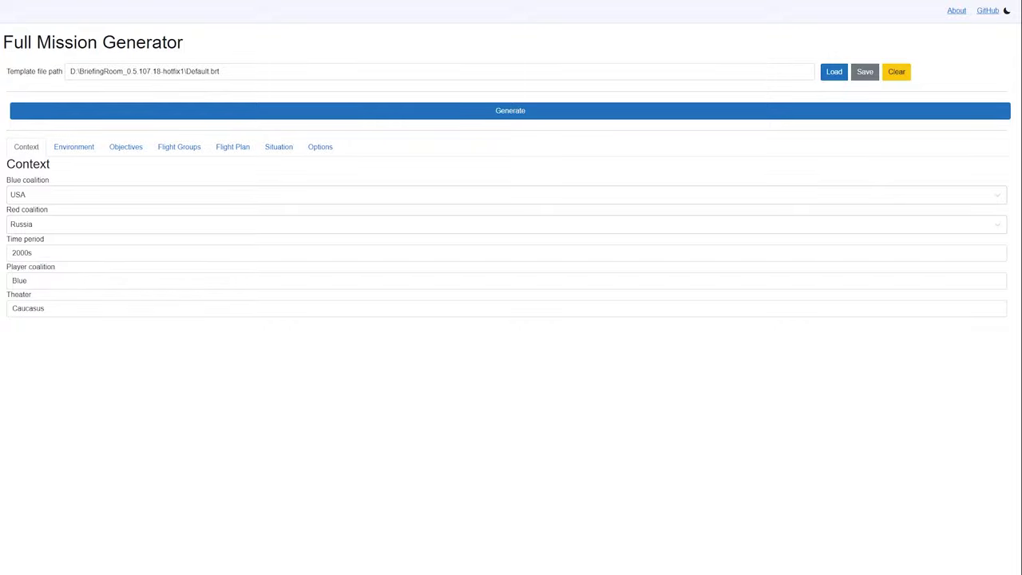
- In the Full Mission Generator, pick Syria as the red coalition and 2010s as the time period
click(24, 224)
text(Syria)
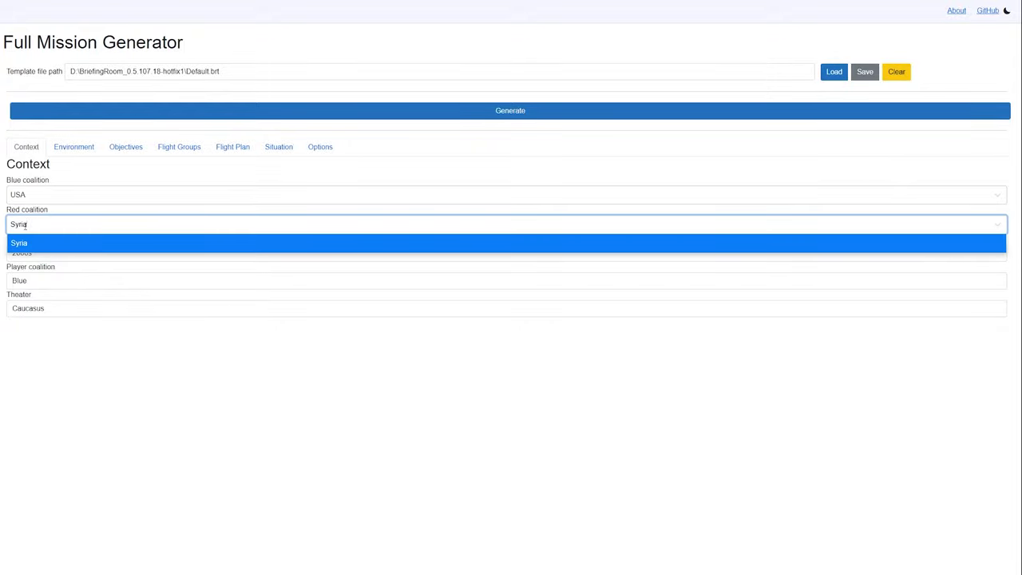
click(31, 254)
click(22, 331)
click(30, 308)
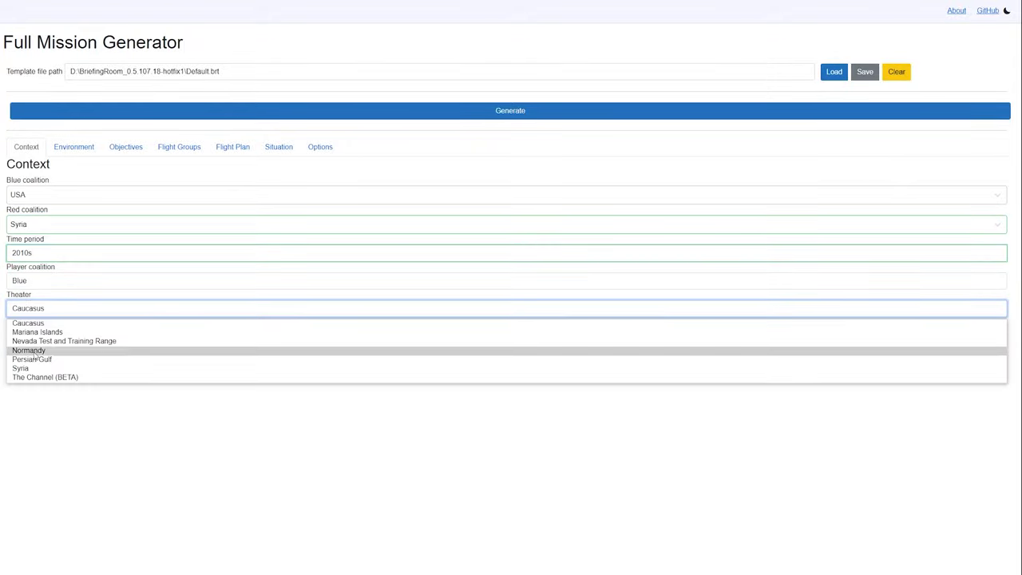
- Set theater Syria with Fall season, Dawn, Overcast weather and Moderate breeze wind
click(36, 372)
click(73, 147)
click(16, 194)
click(24, 235)
click(24, 221)
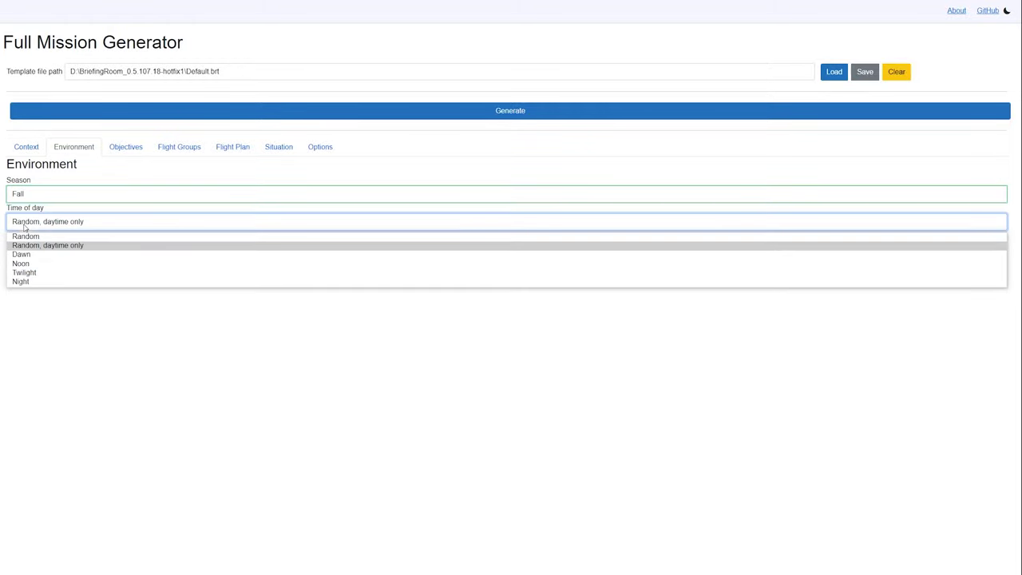
click(28, 254)
click(36, 251)
click(41, 297)
click(50, 279)
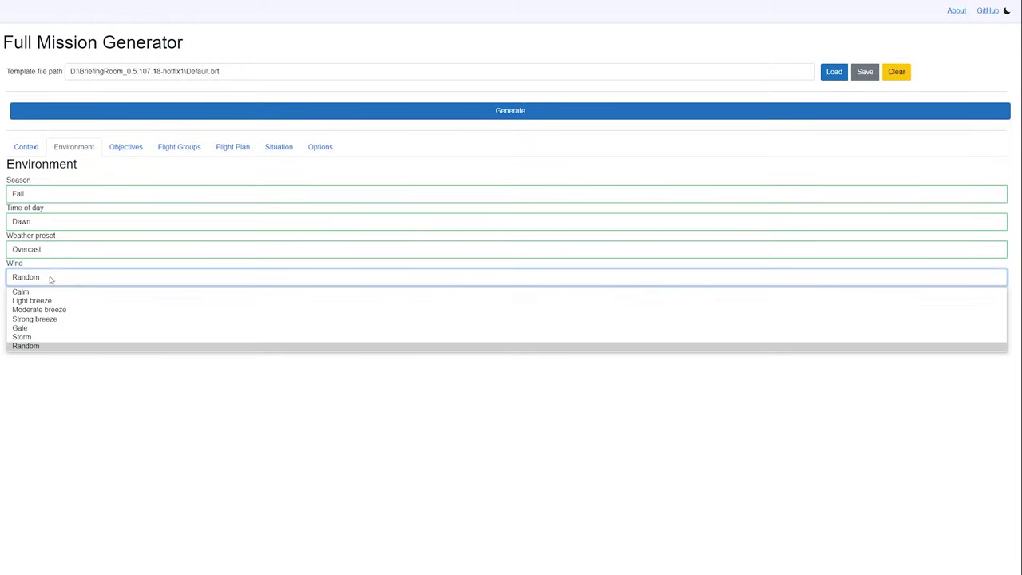
click(50, 310)
click(126, 147)
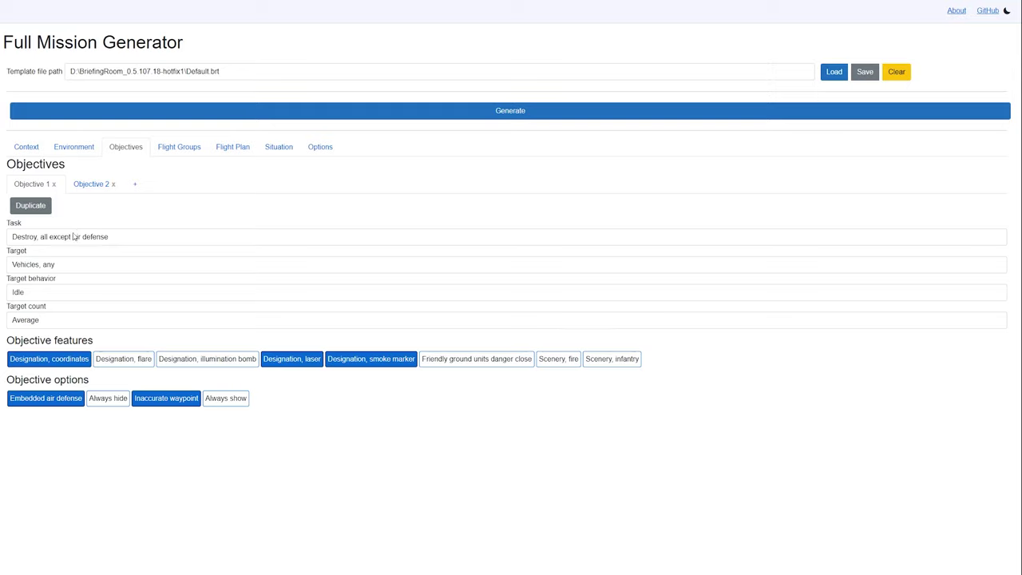
- Set Objective 1 to 'Destroy, all tracking radars' on medium-range SAMs, idle near airbase, High count
click(72, 237)
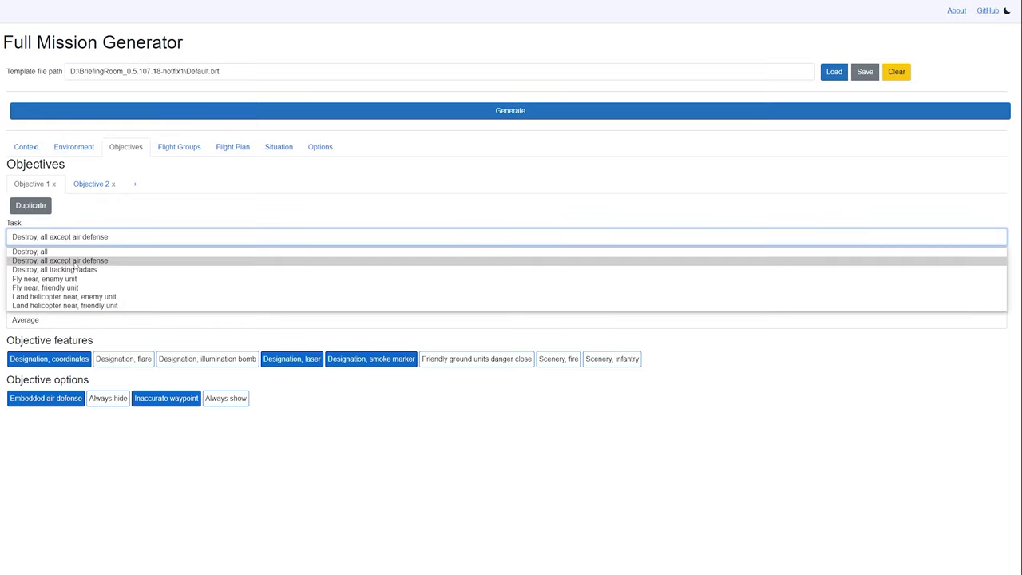
click(75, 270)
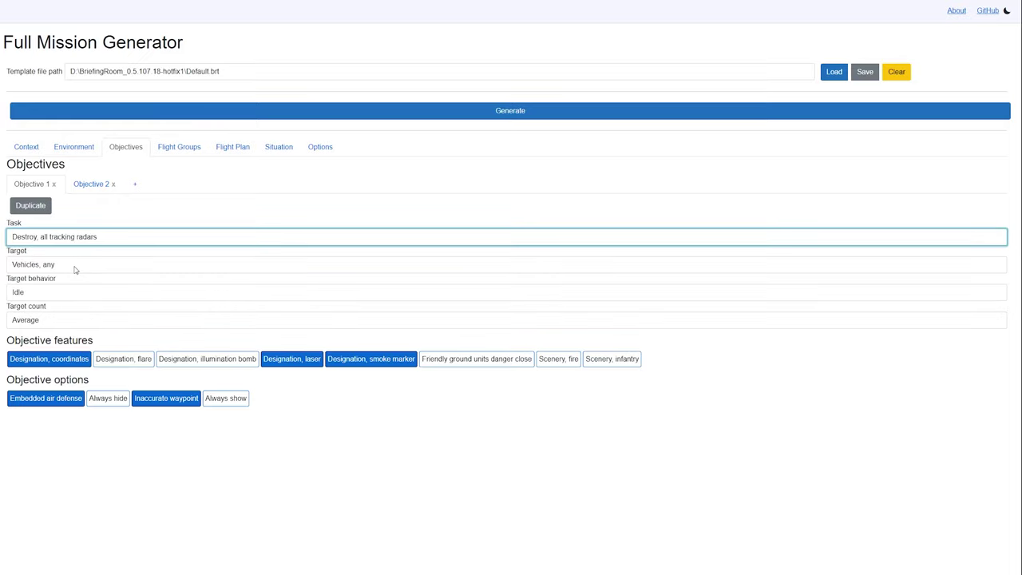
click(72, 265)
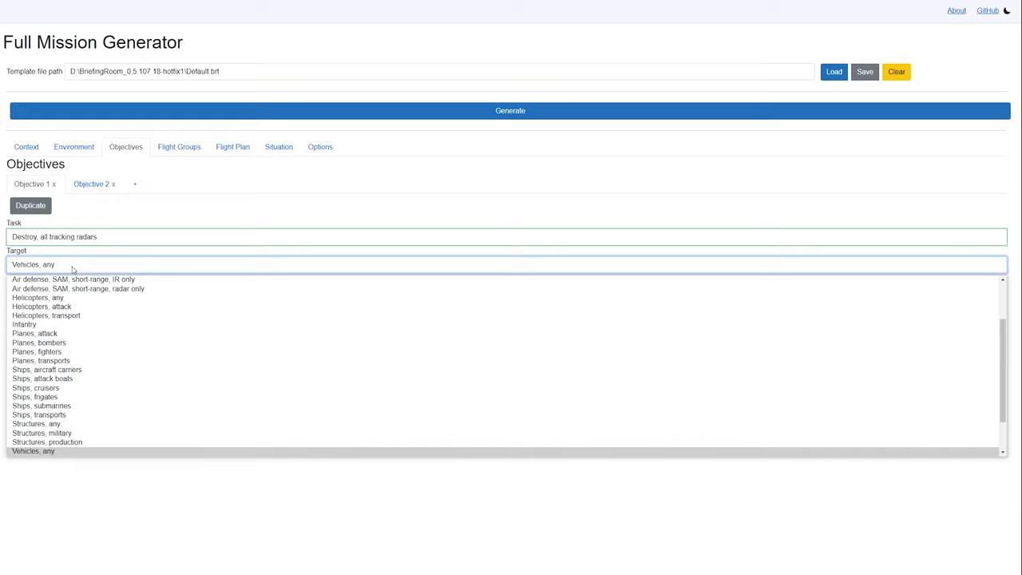
scroll(74, 281, up, 1)
click(73, 283)
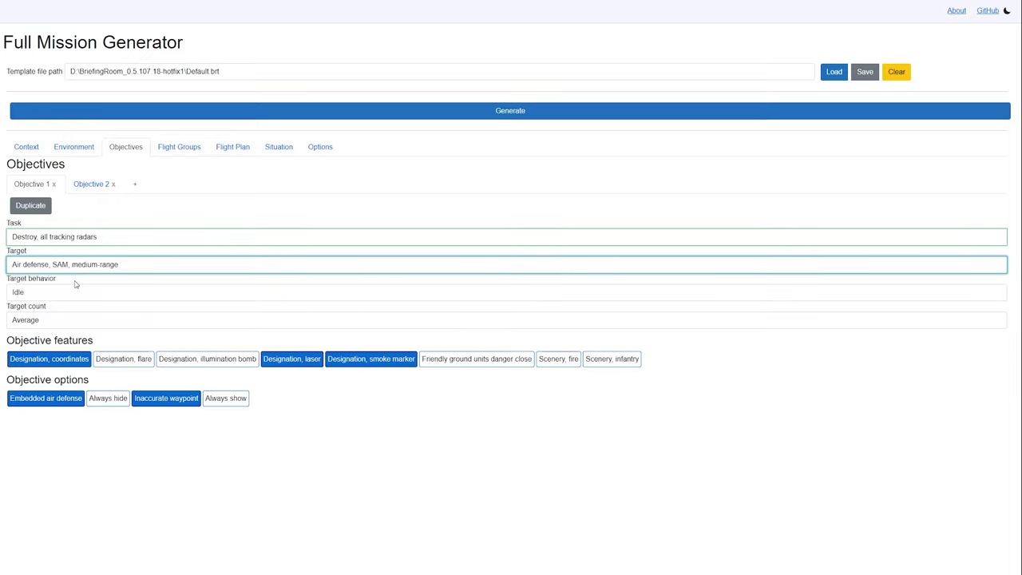
click(61, 294)
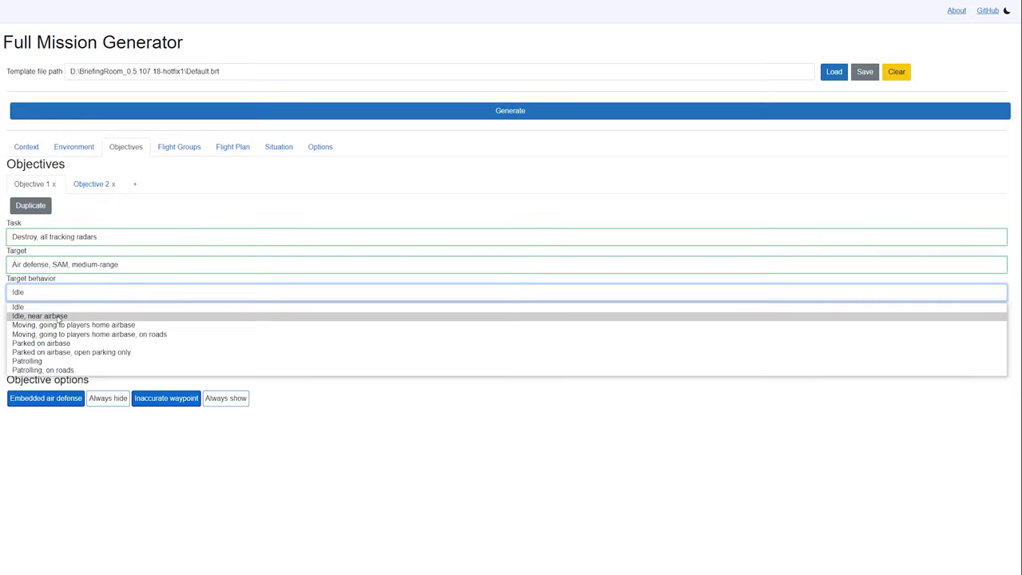
click(58, 316)
click(55, 320)
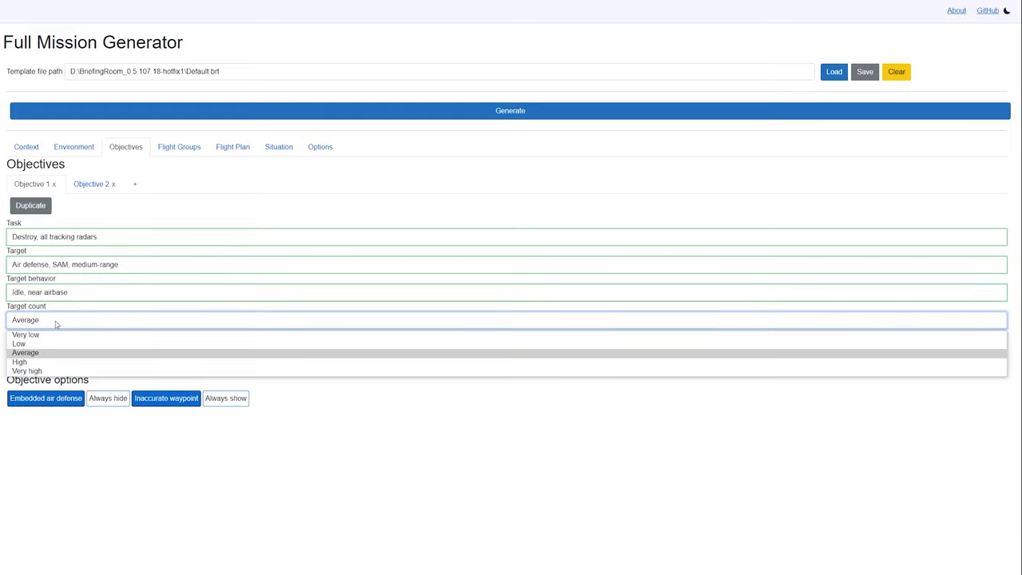
click(42, 363)
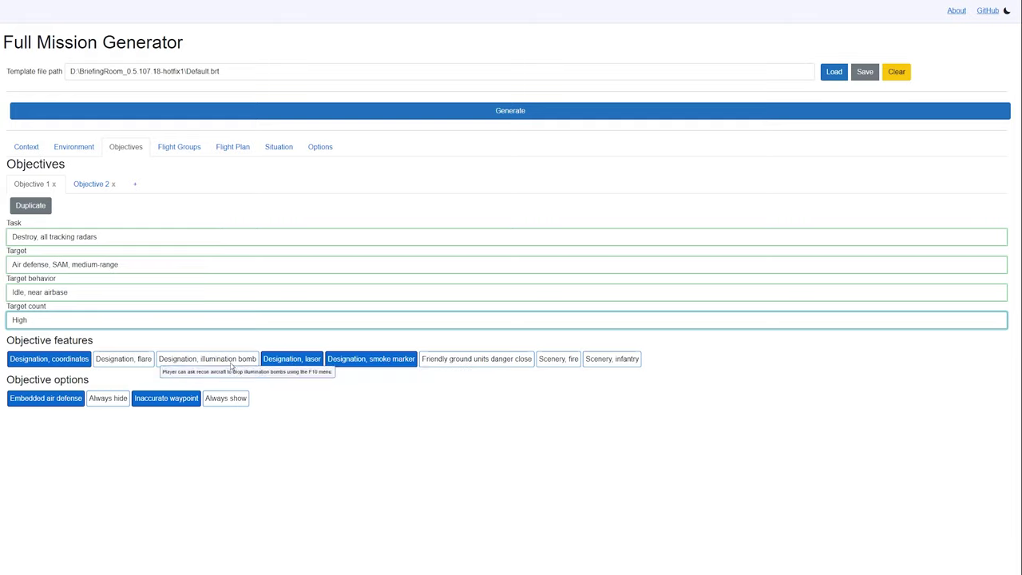
- Set Objective 2 to 'Destroy, all' bombers moving to players' home airbase, Average count
click(89, 183)
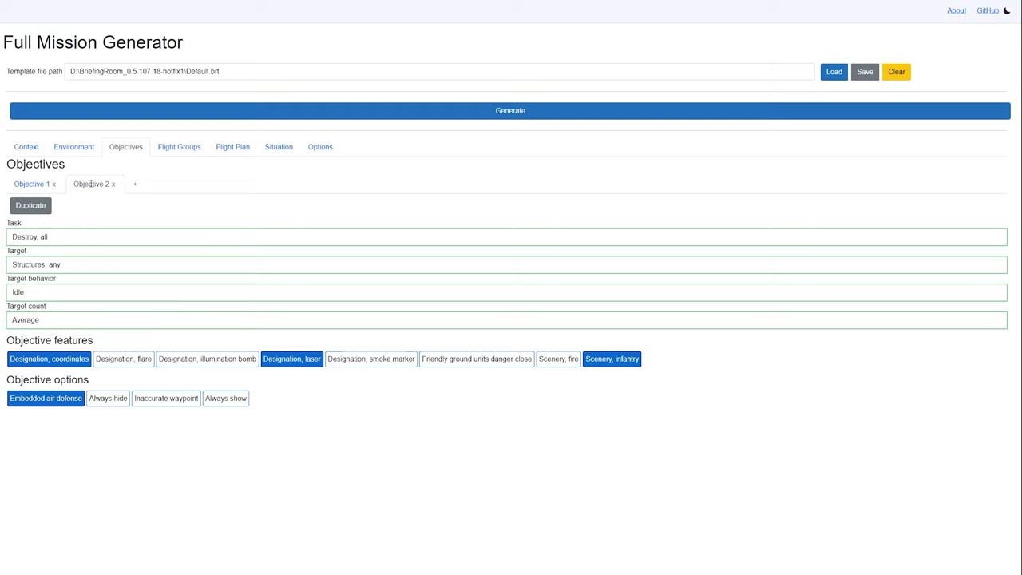
click(55, 239)
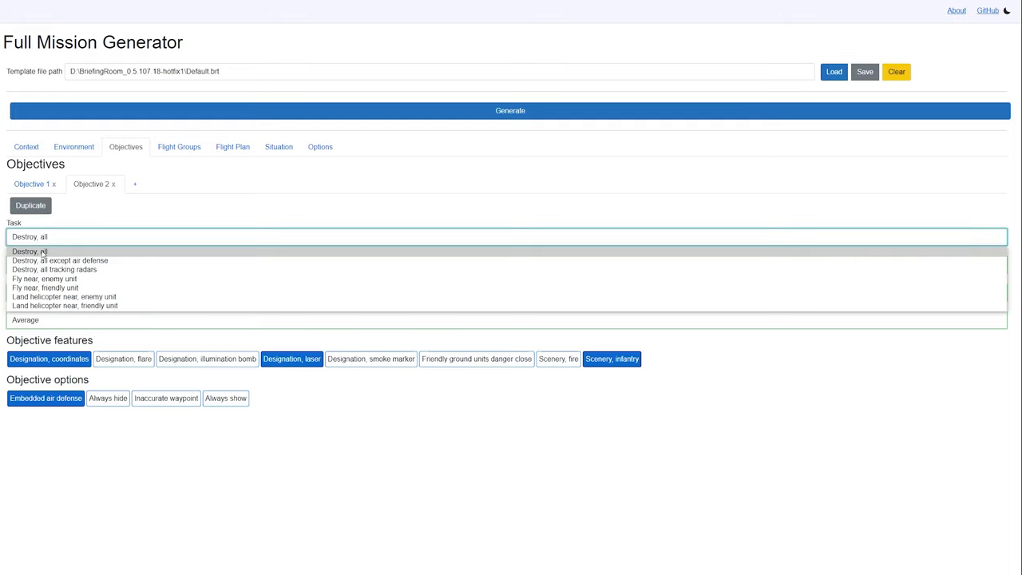
click(41, 252)
click(44, 265)
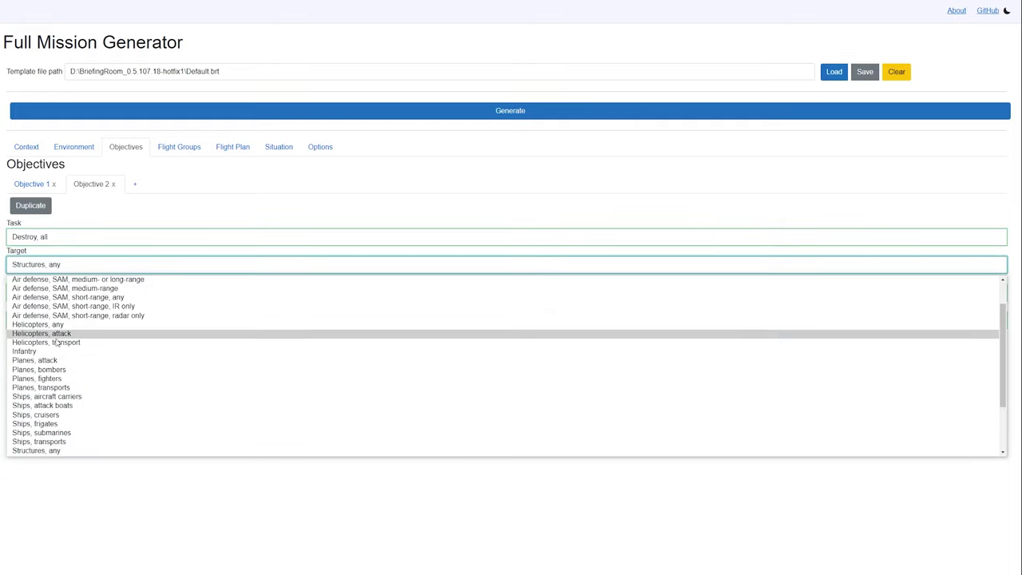
click(63, 371)
click(50, 293)
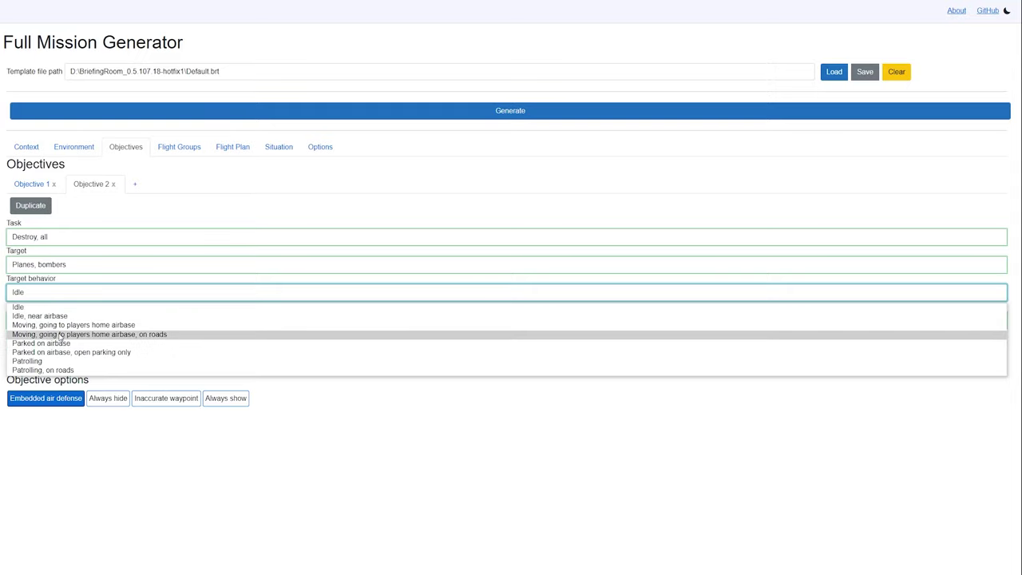
click(62, 326)
click(59, 321)
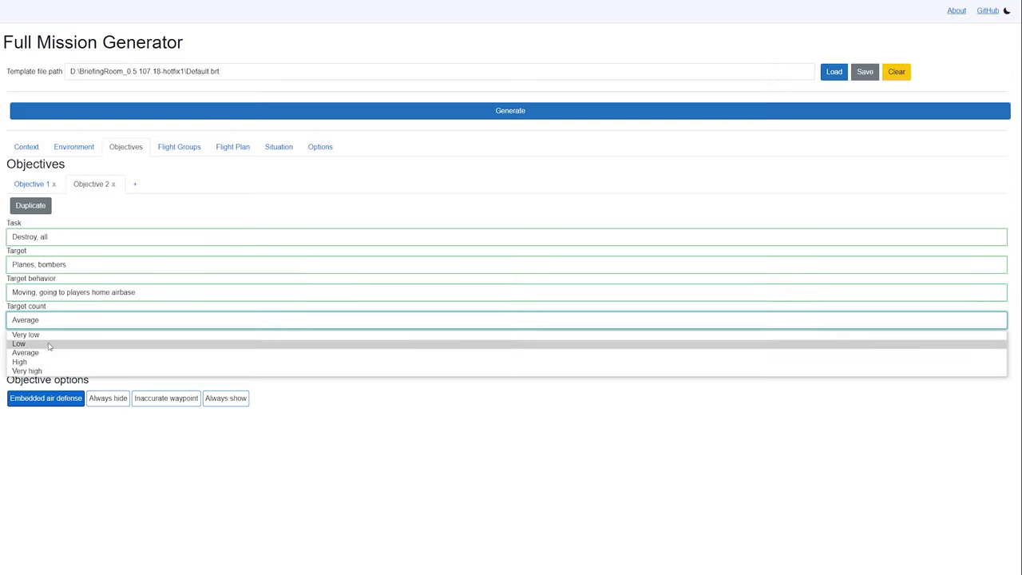
click(47, 352)
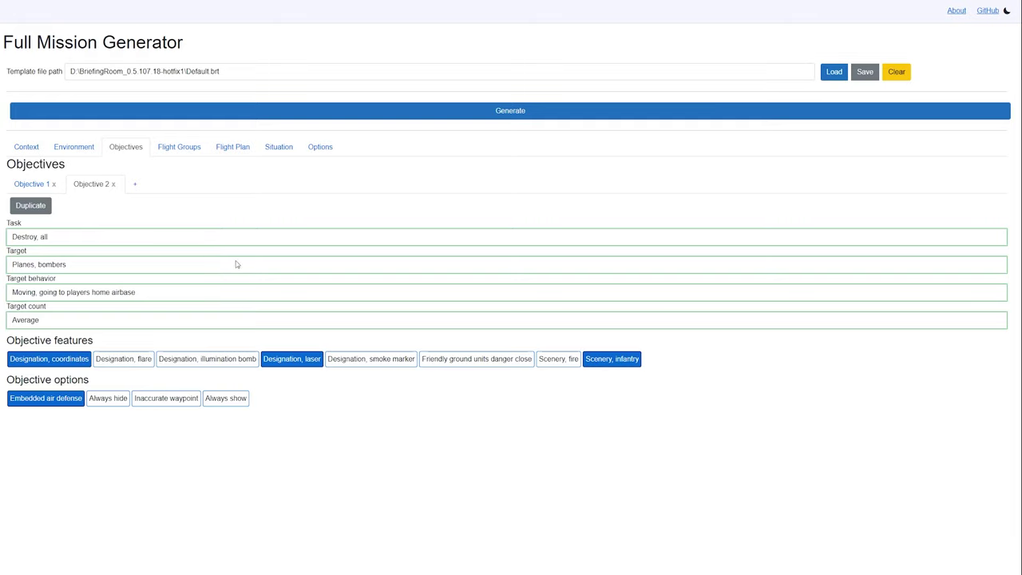
- Change the player flight group's aircraft to the F/A-18C Hornet
click(176, 149)
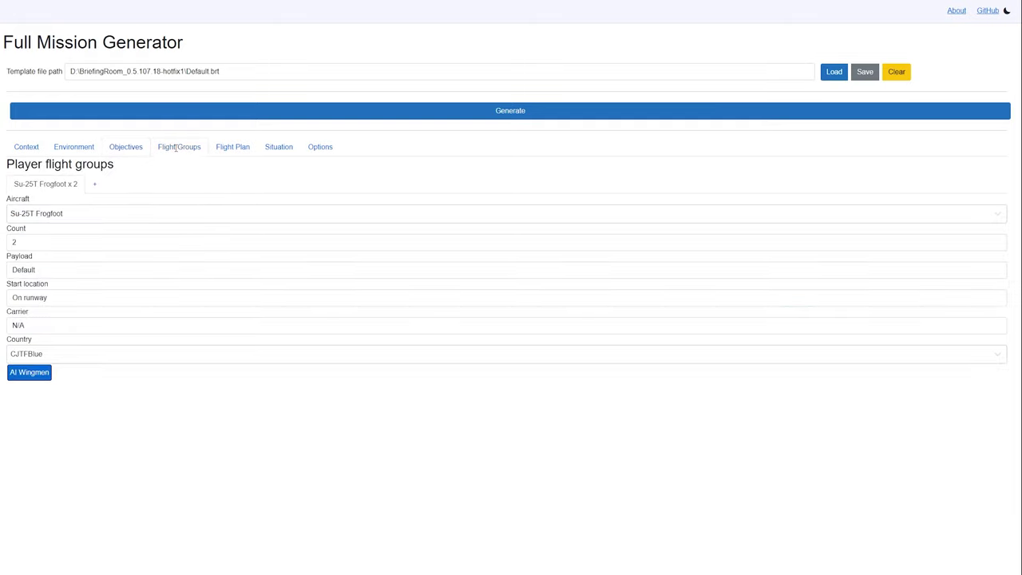
click(228, 149)
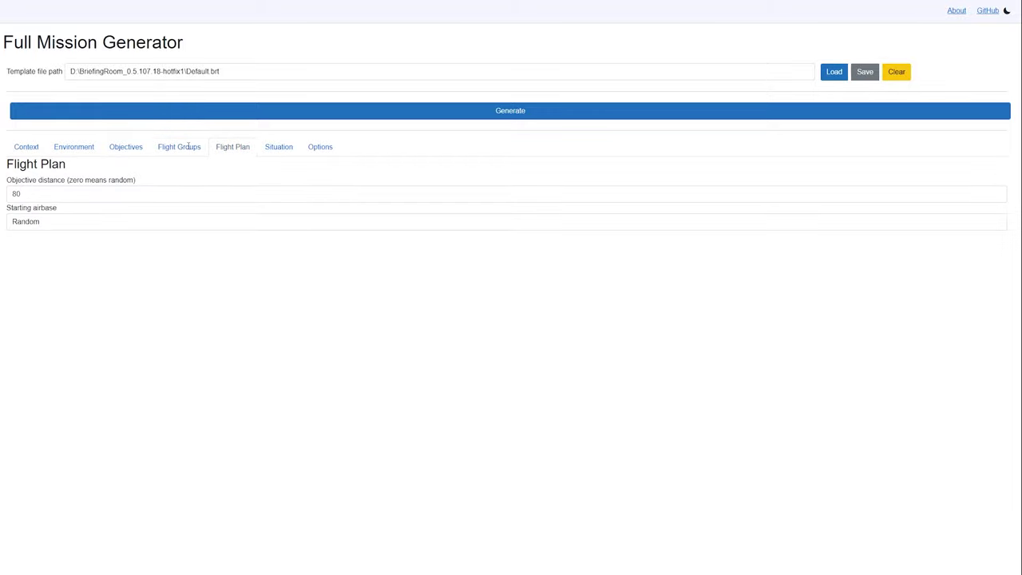
click(189, 147)
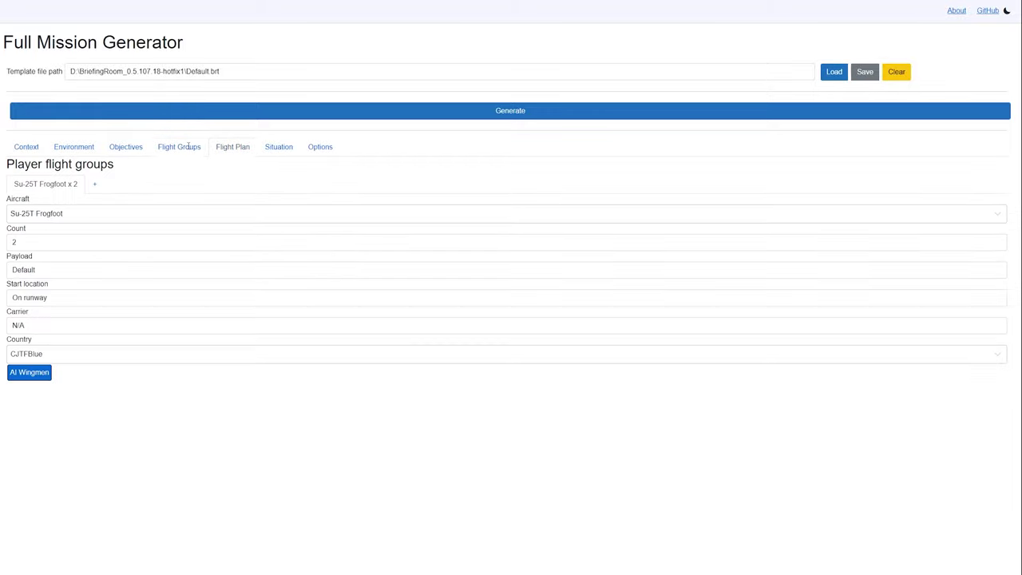
click(104, 208)
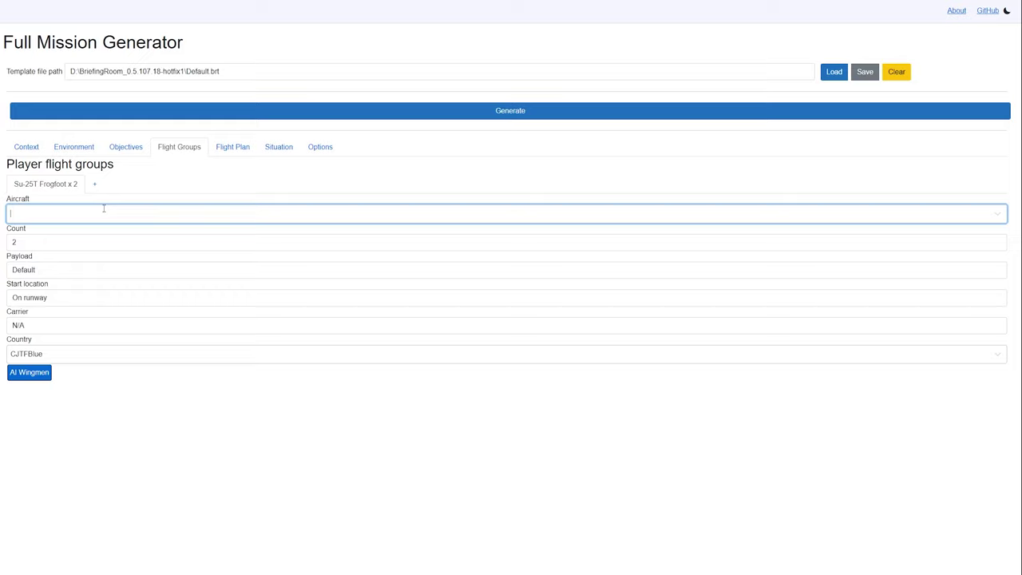
text(Horn)
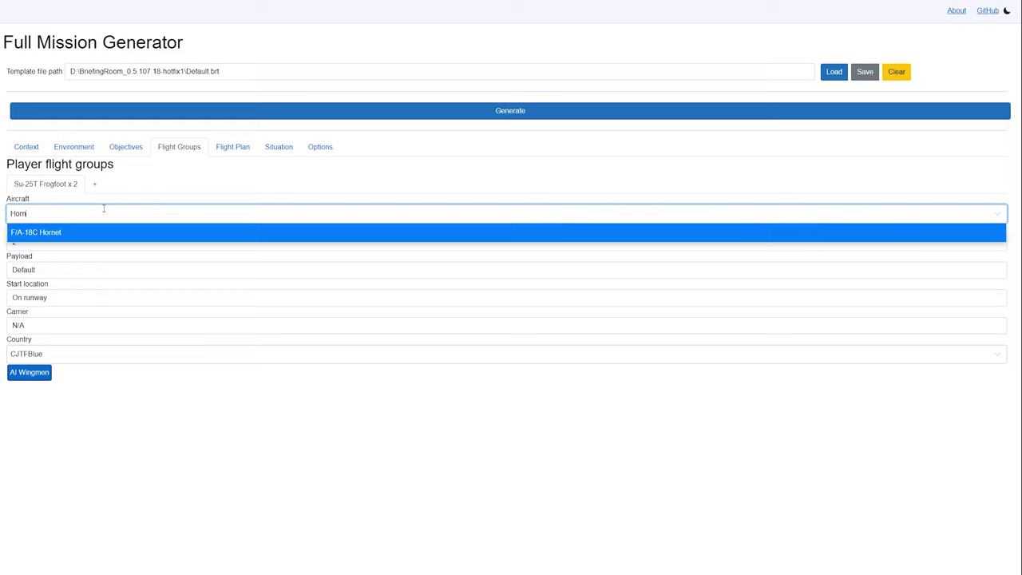
click(71, 233)
- Give the Hornets a SEAD payload, cold parking start on USS George Washington, and country USA
click(51, 272)
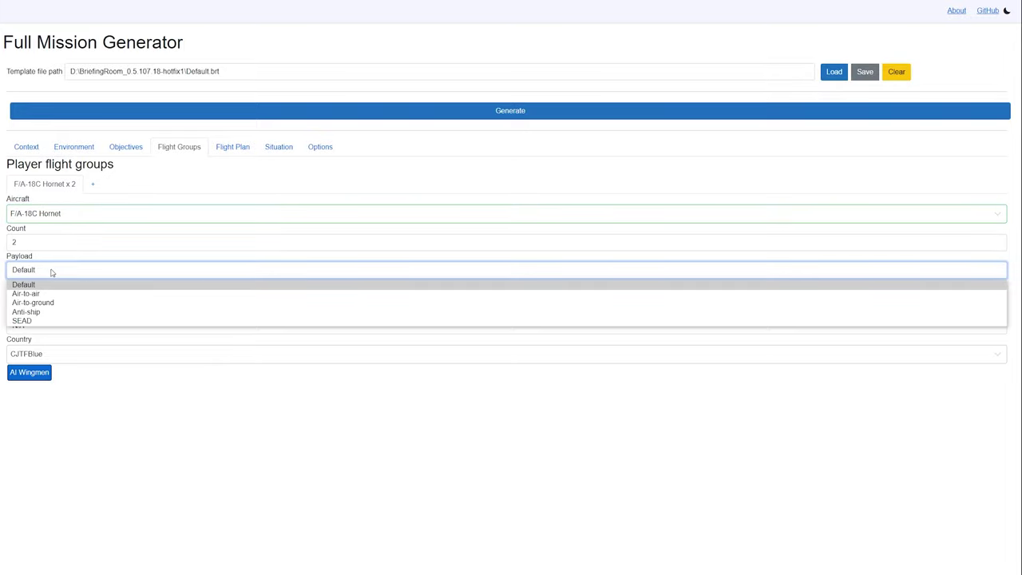
click(40, 321)
click(50, 298)
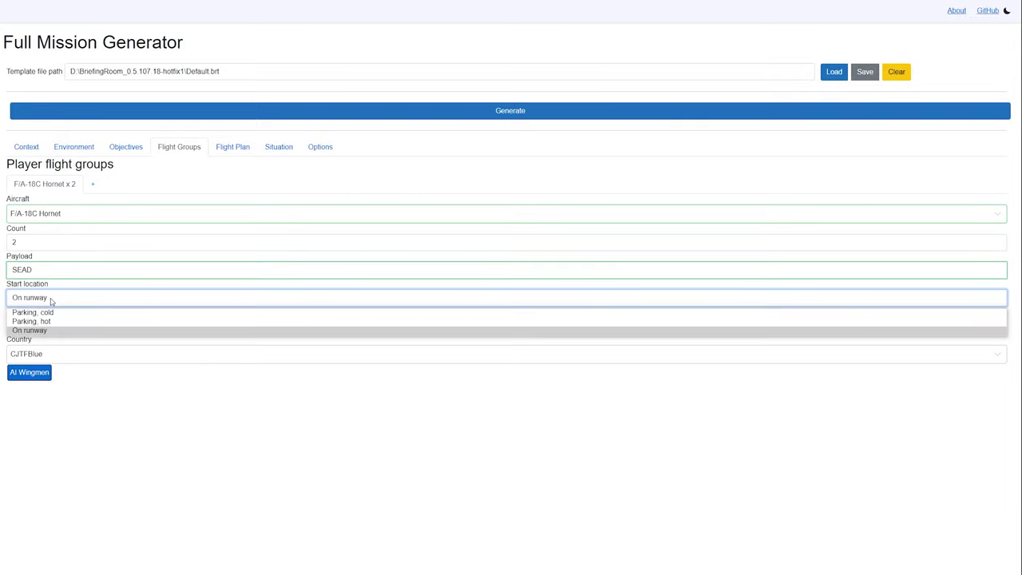
click(48, 311)
click(44, 326)
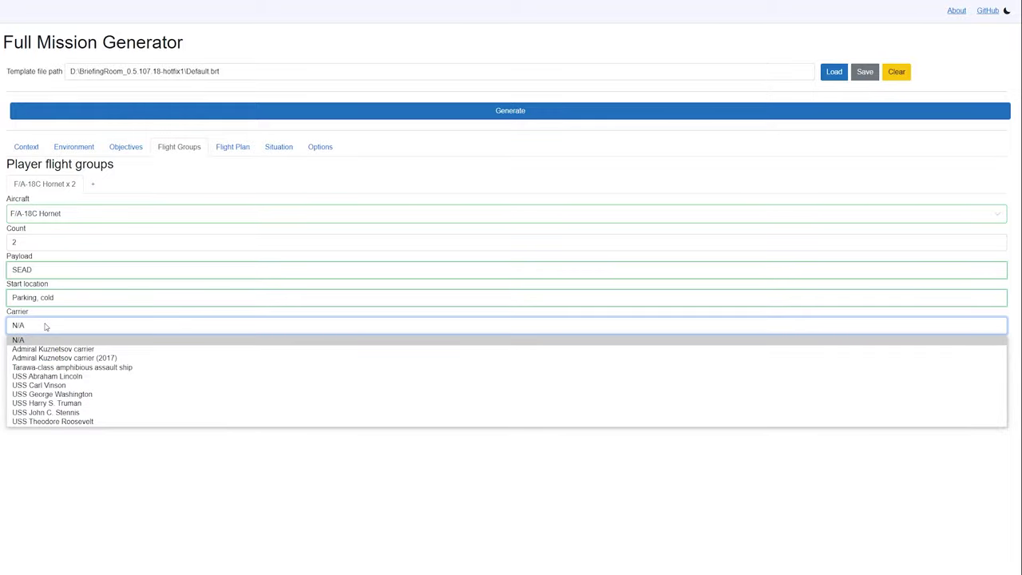
click(54, 395)
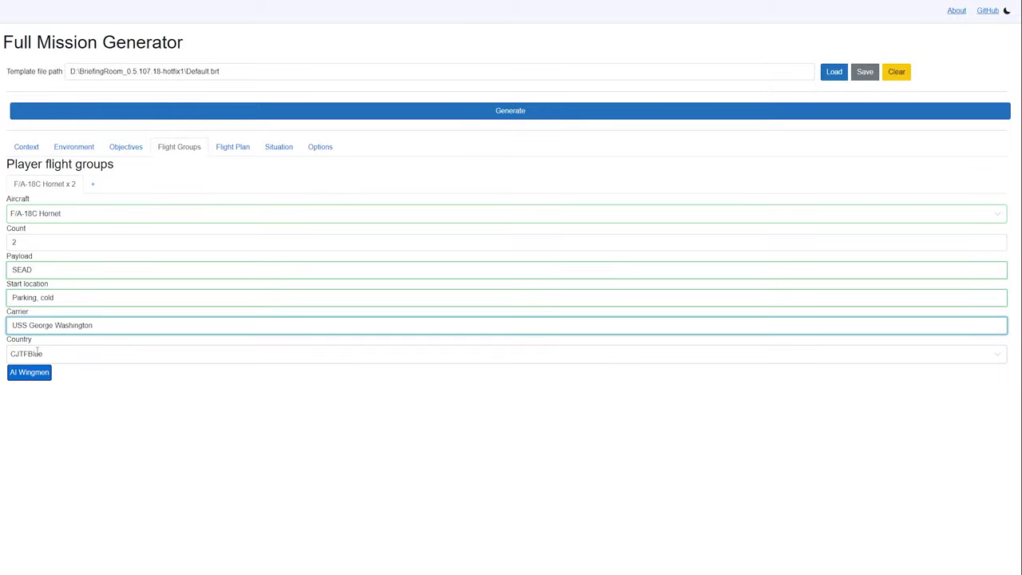
click(37, 351)
text(USA)
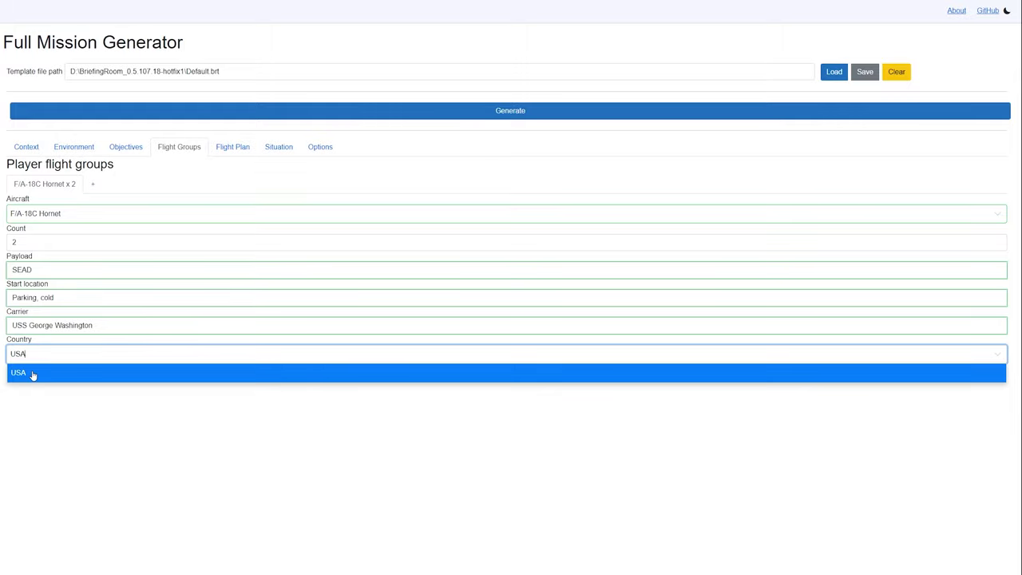
click(32, 373)
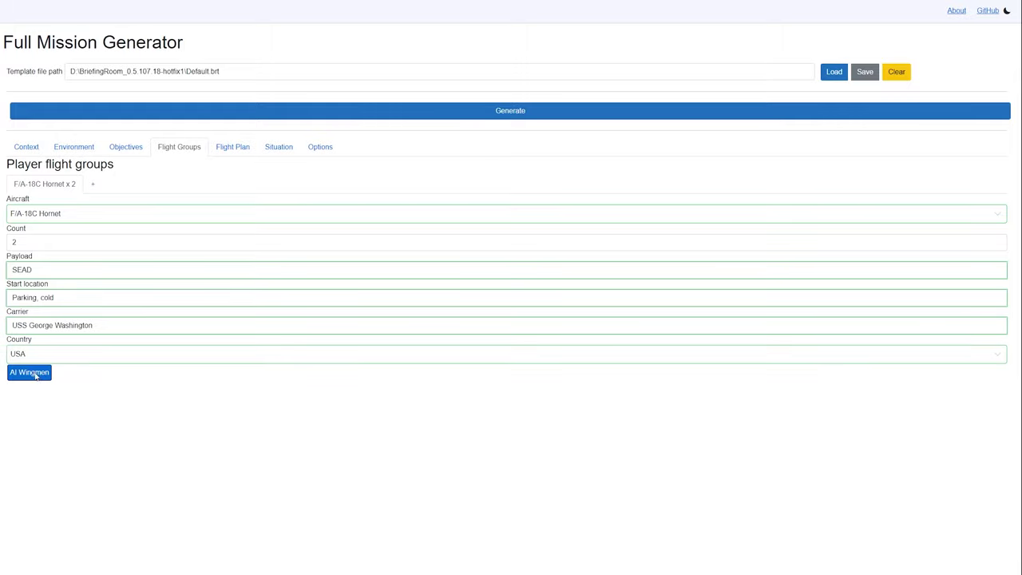
- Turn off AI wingmen, start from Damascus, and add a second flight group of two Su-25T Frogfoots
click(48, 373)
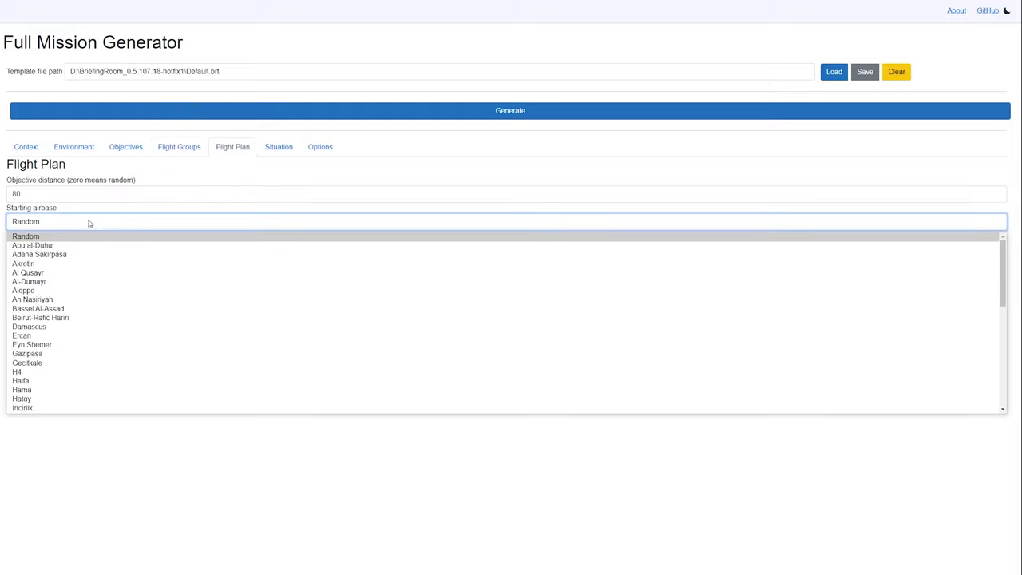
click(69, 327)
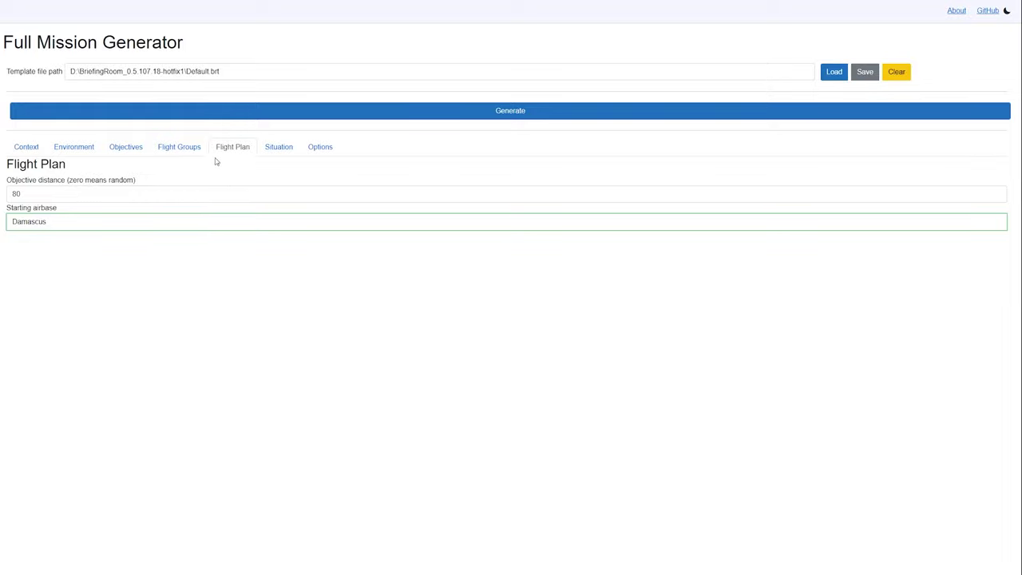
click(178, 145)
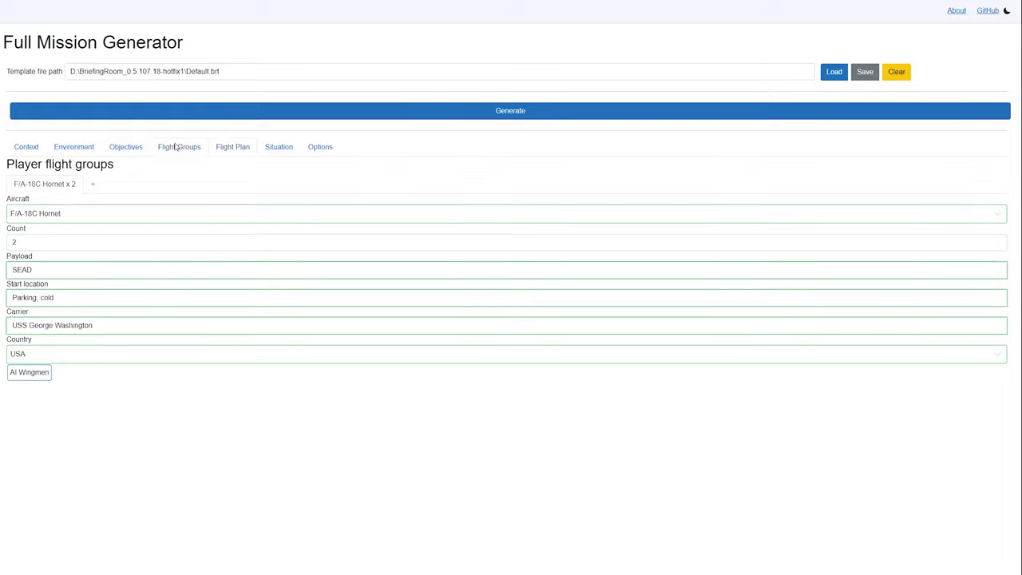
click(91, 185)
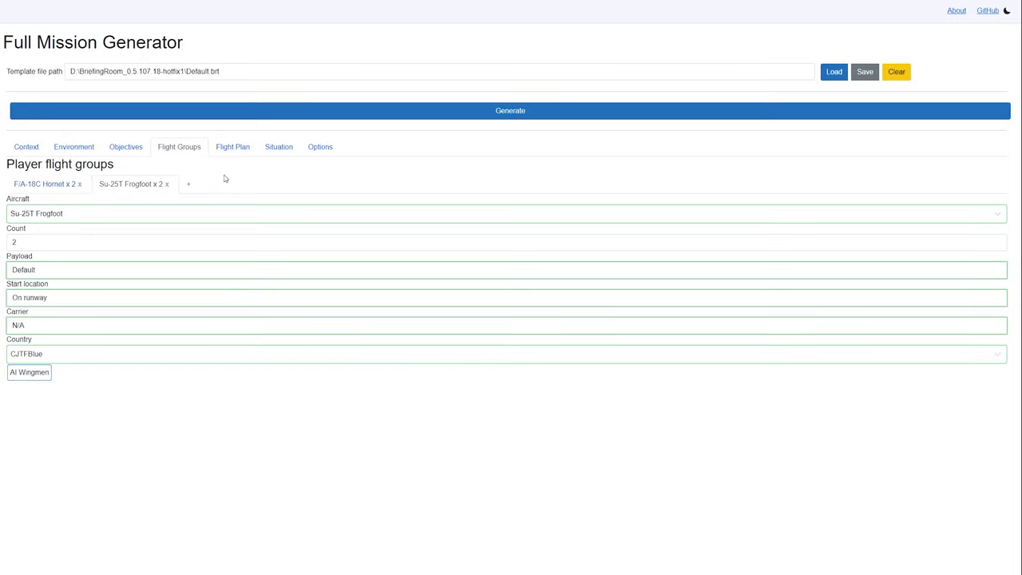
click(273, 148)
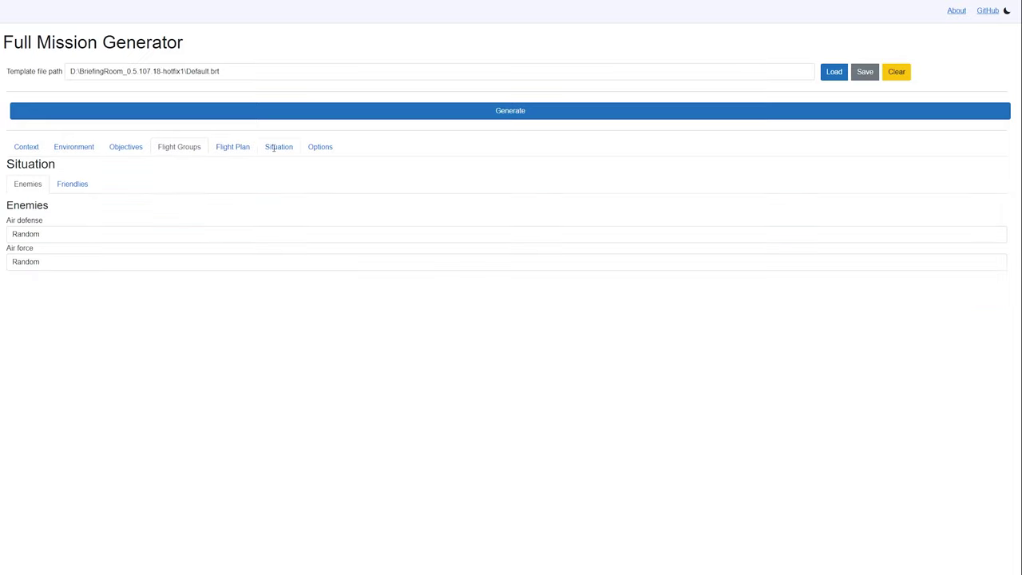
- Set enemy air defense and air force to High, then friendly air defense and air force to High
click(93, 240)
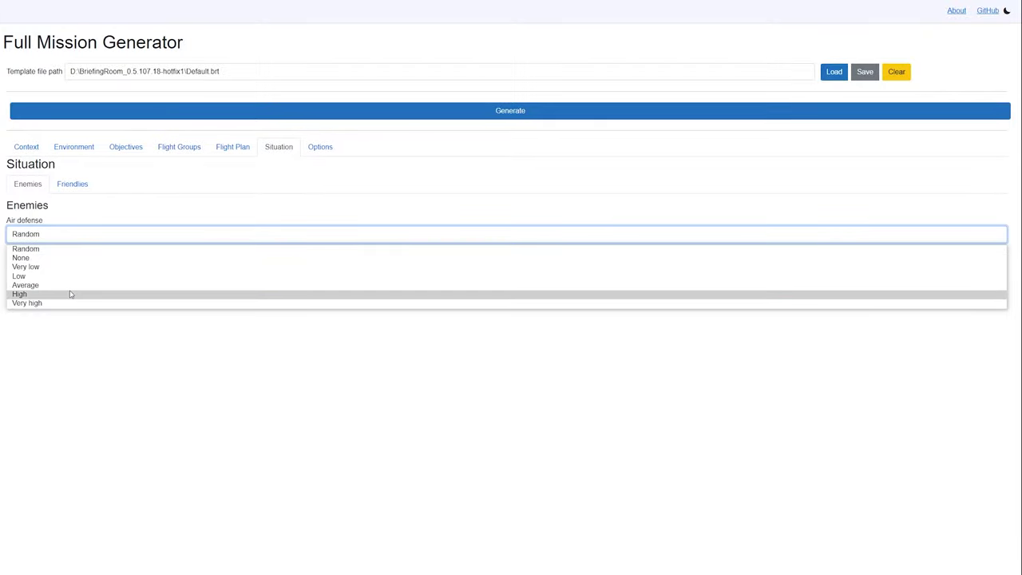
click(72, 294)
click(84, 262)
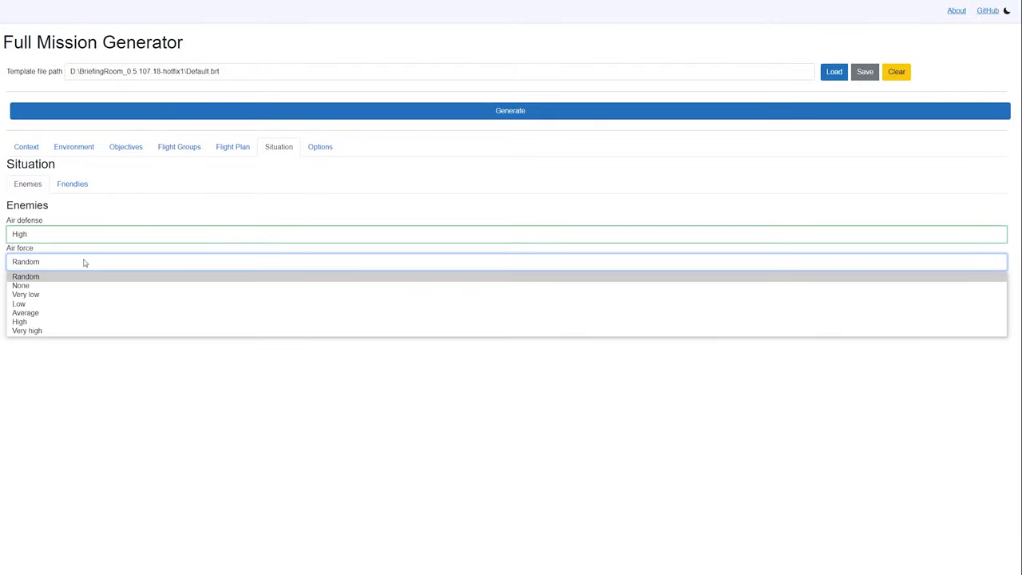
click(69, 325)
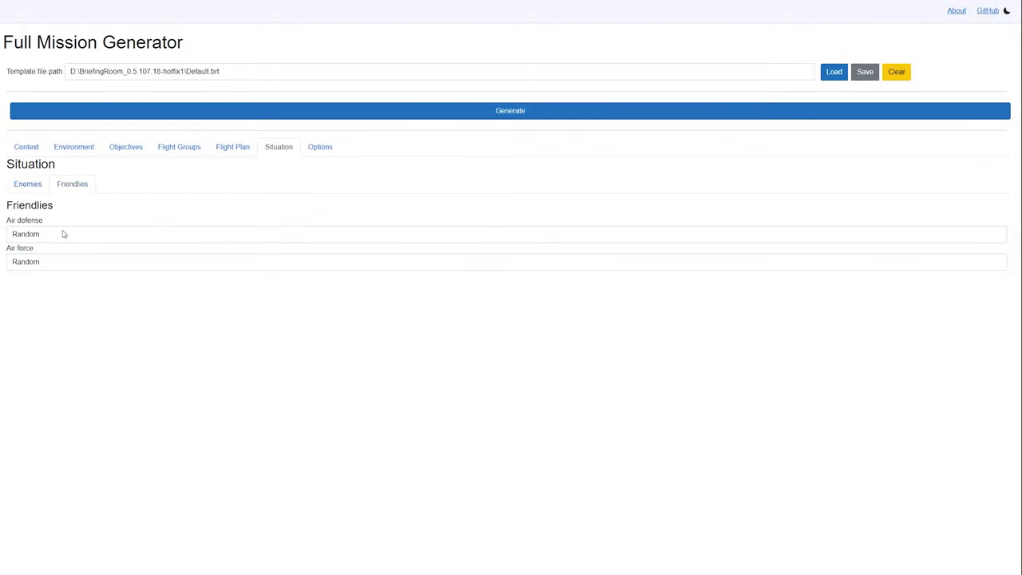
click(62, 240)
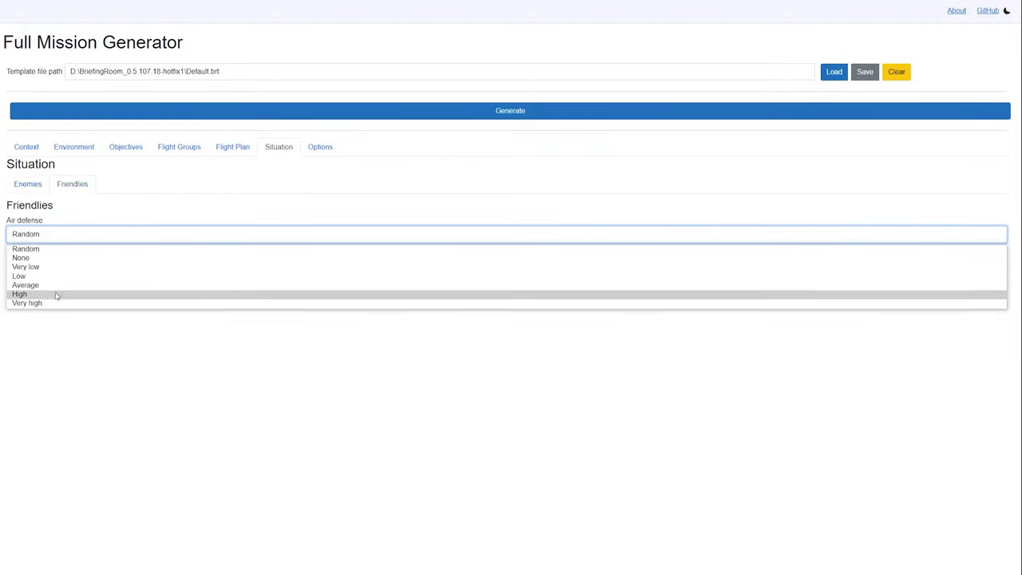
click(58, 294)
click(60, 268)
click(56, 322)
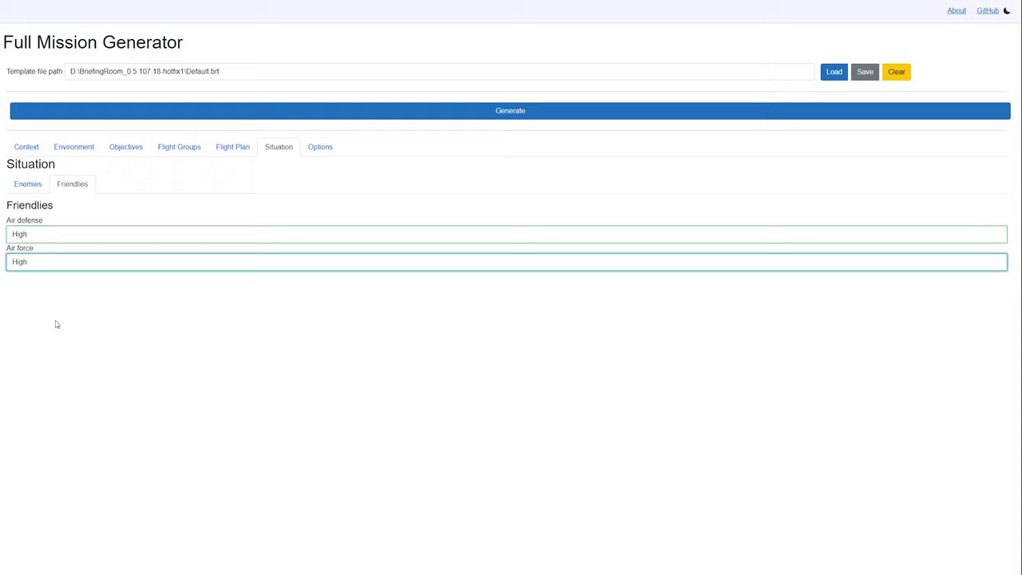
- Show the Options tab with fog of war, mission features and realism settings
click(311, 151)
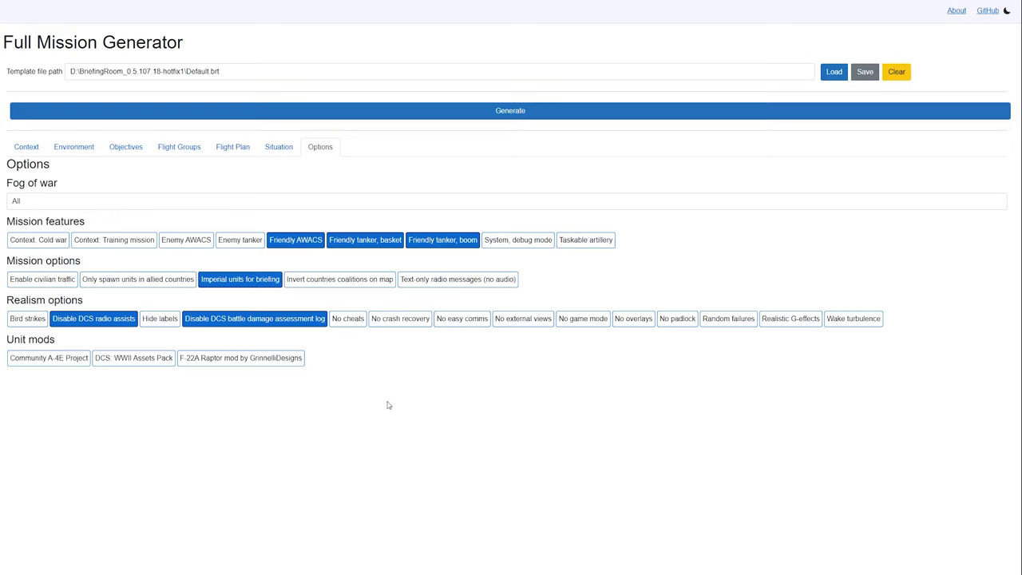
- Regenerate the mission several times until Operation Safe Chieftain appears
click(523, 116)
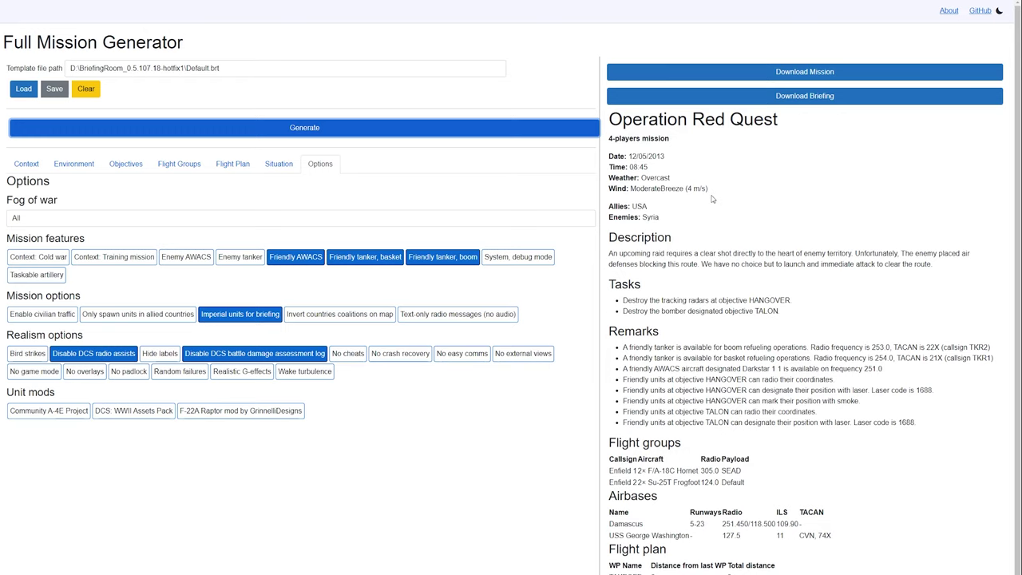
click(458, 136)
click(458, 138)
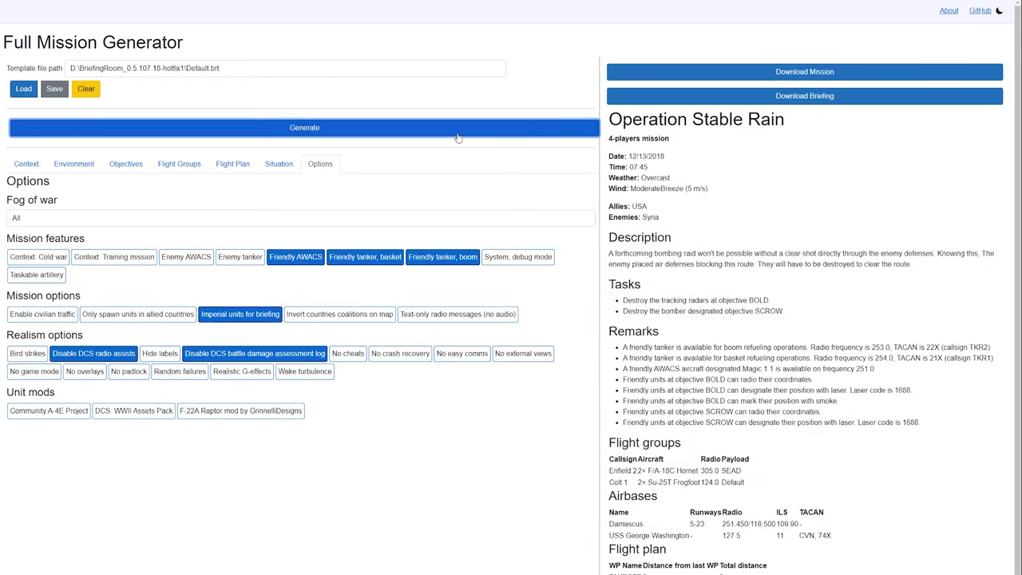
click(458, 137)
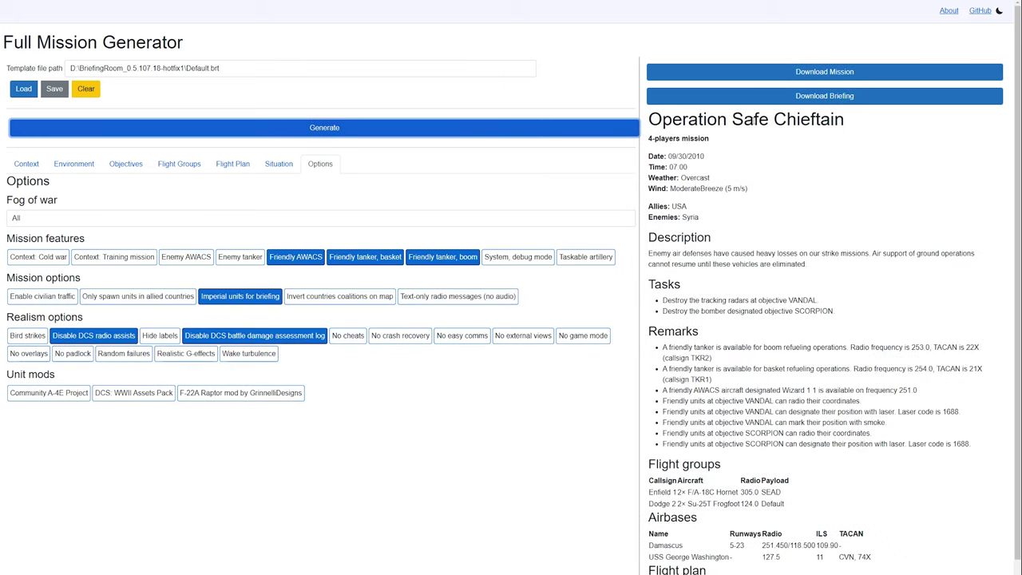
- Save the Operation Safe Chieftain .miz mission file and its .html briefing
click(788, 76)
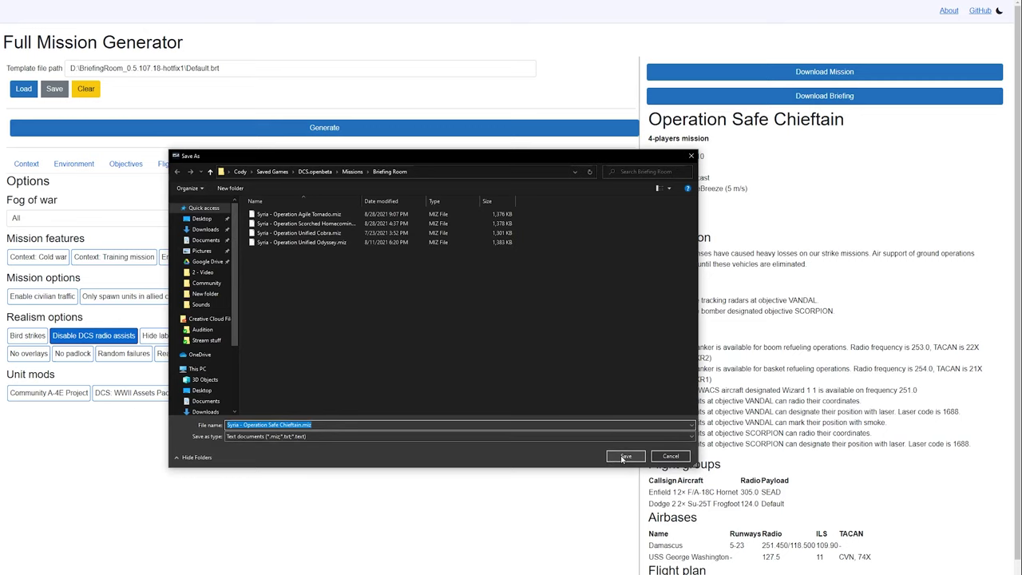
click(622, 458)
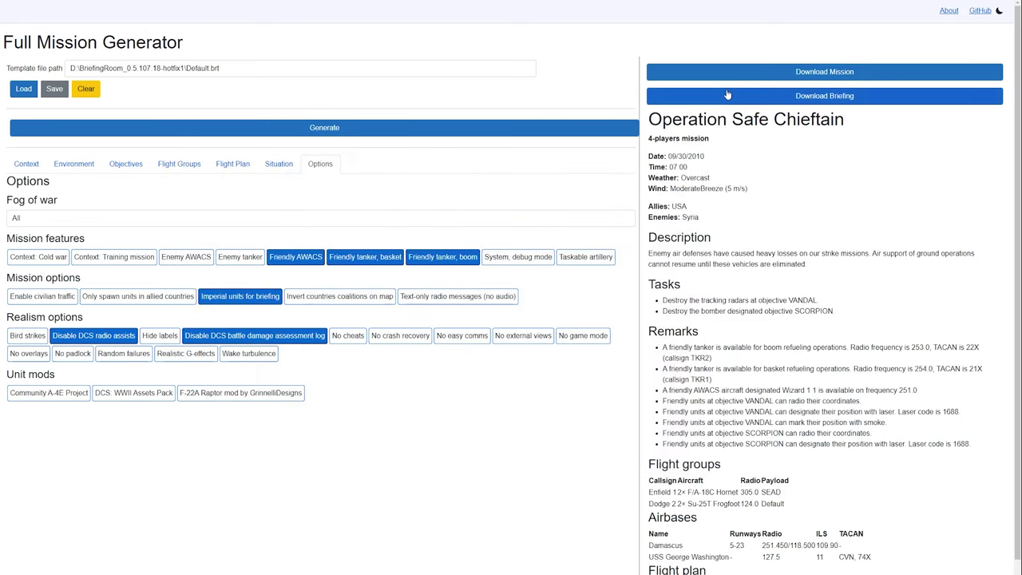
click(729, 100)
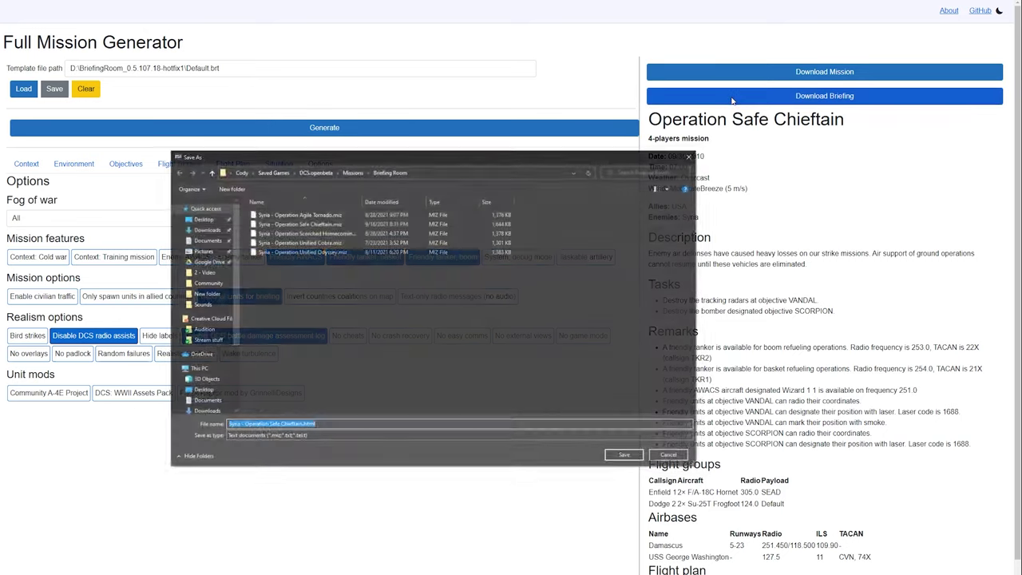
click(624, 456)
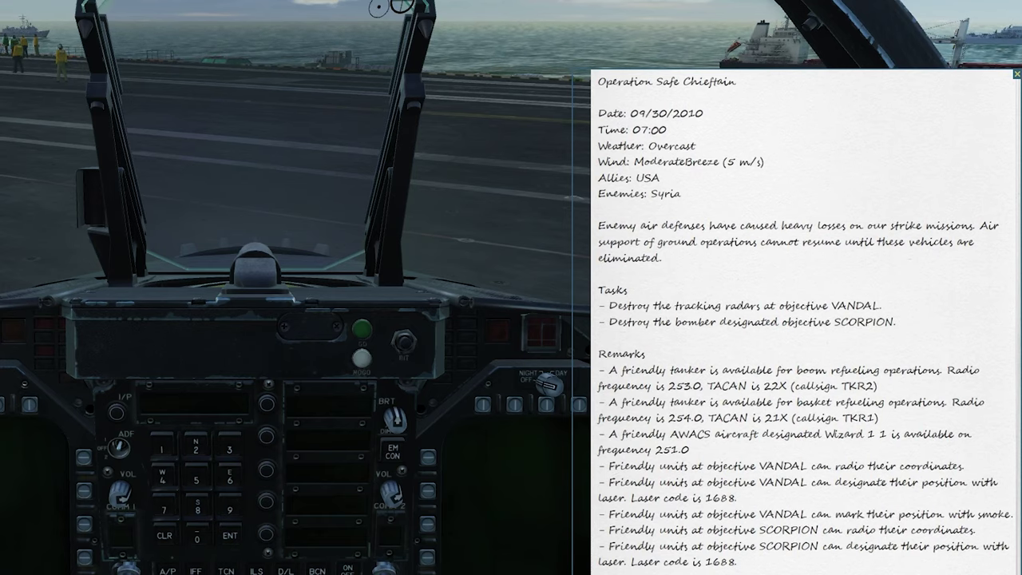
- Turn the Operation Safe Chieftain kneeboard briefing to its flight plan page, then close the kneeboard
key(Page_Down)
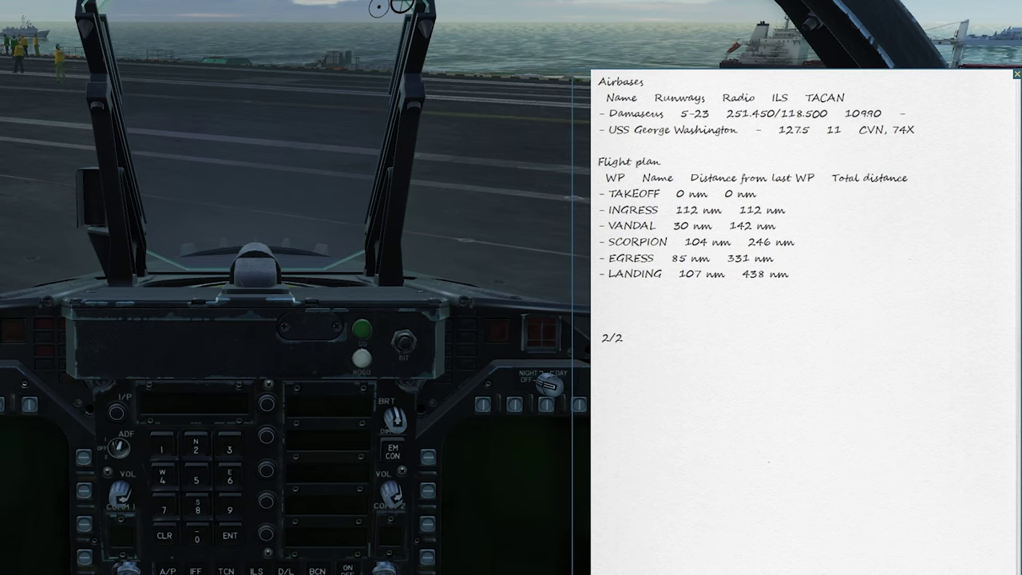
key(shift+k)
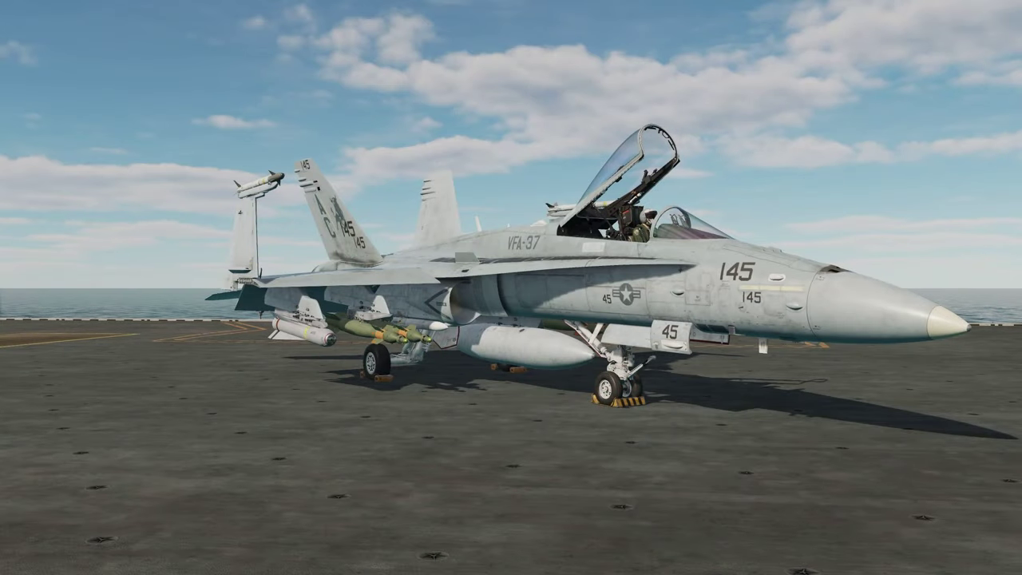